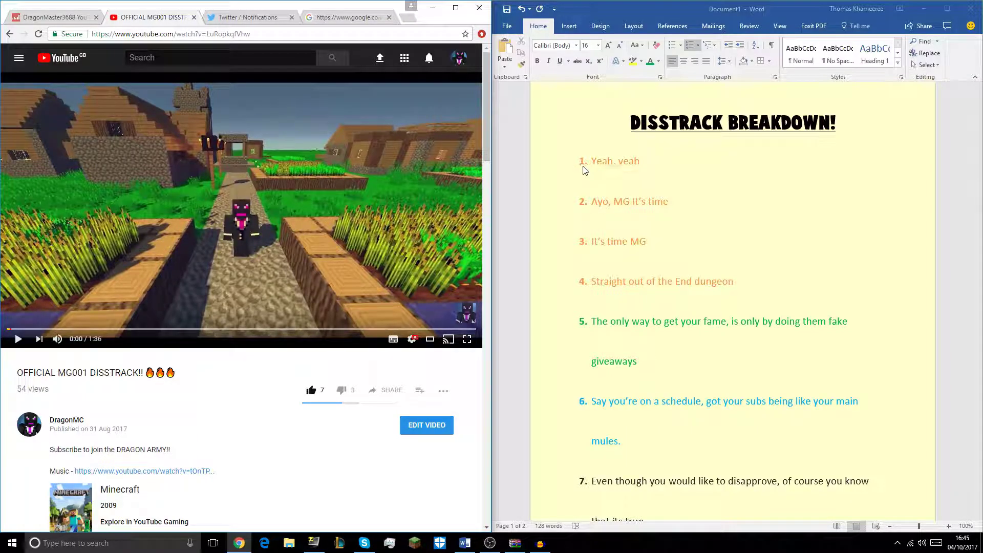
With the lyrics document in front, play the diss track and pause it at 0:16.
left_click(606, 163)
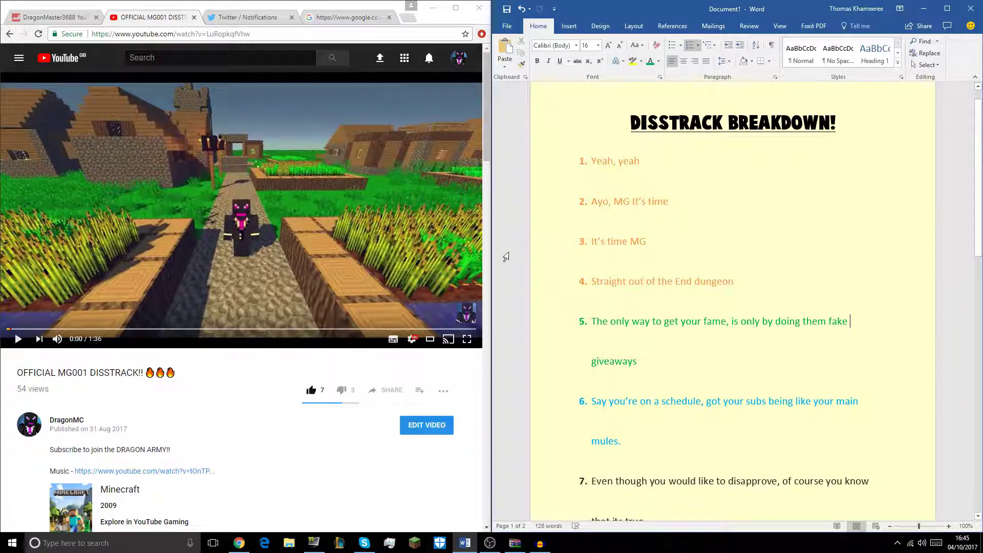
left_click(303, 210)
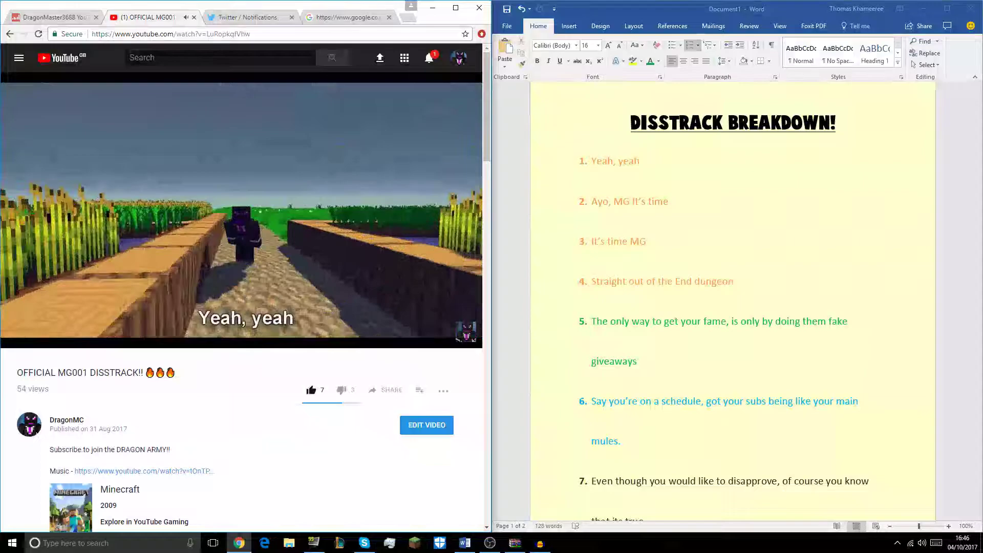
left_click(345, 228)
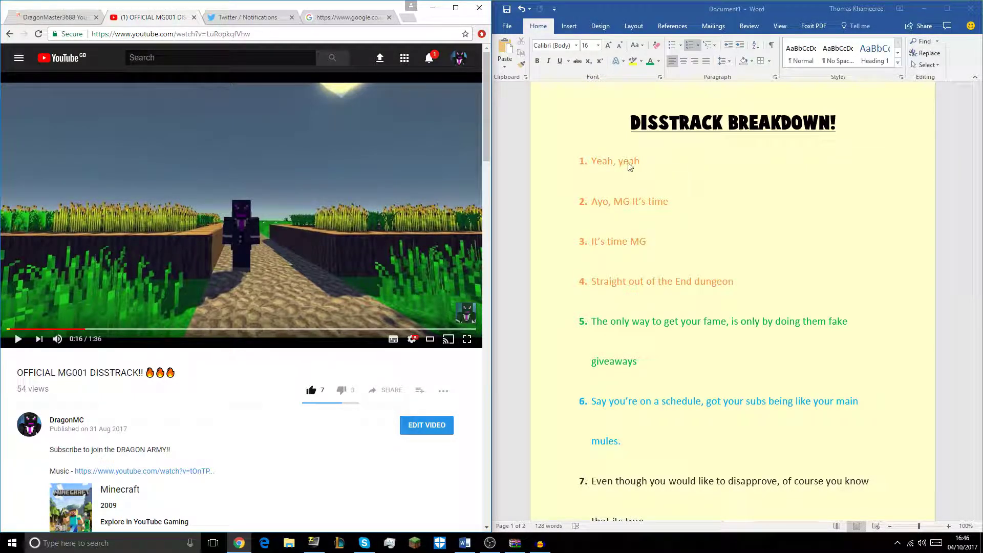
Resume the video and select line 4, 'Straight out of the End dungeon', in Word.
left_click(347, 171)
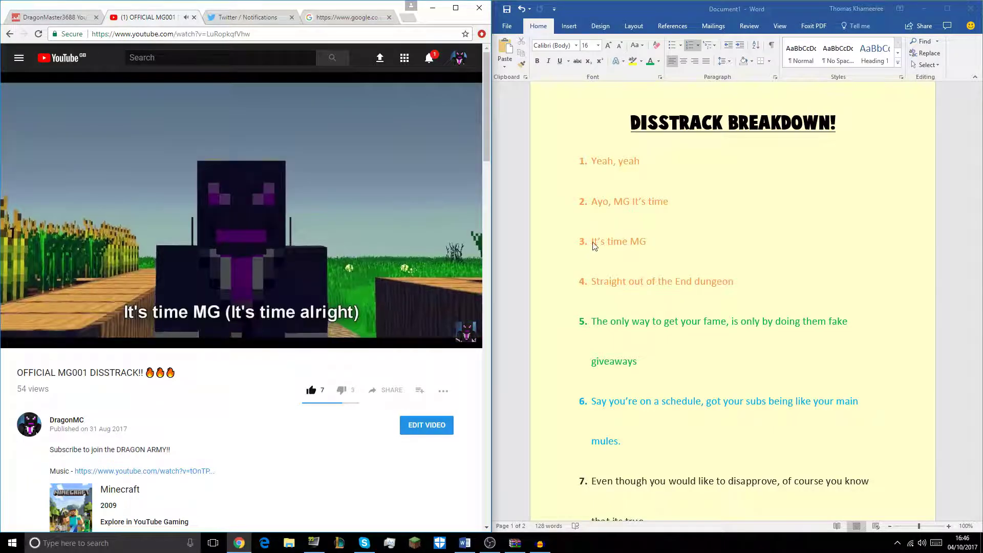
left_click(590, 242)
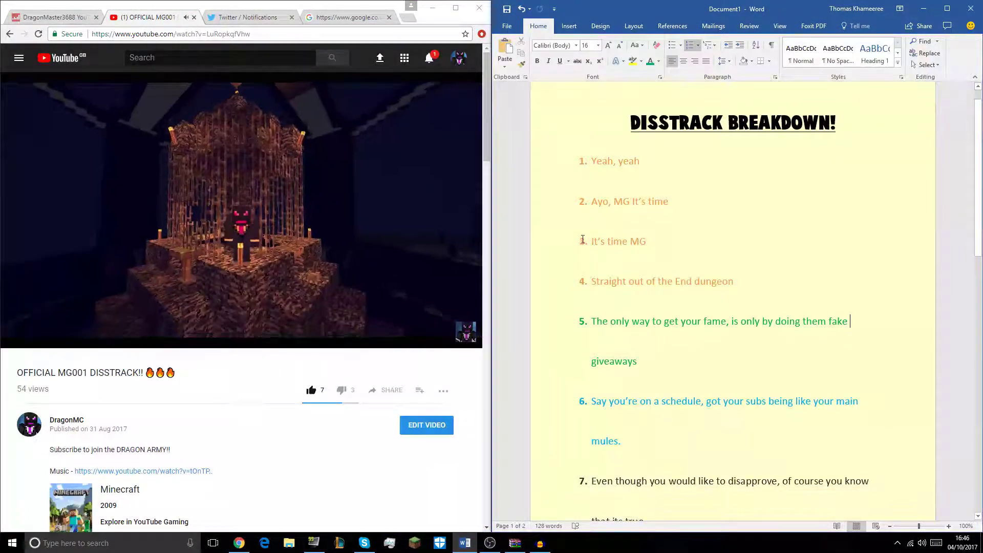
key("Right")
triple_click(622, 276)
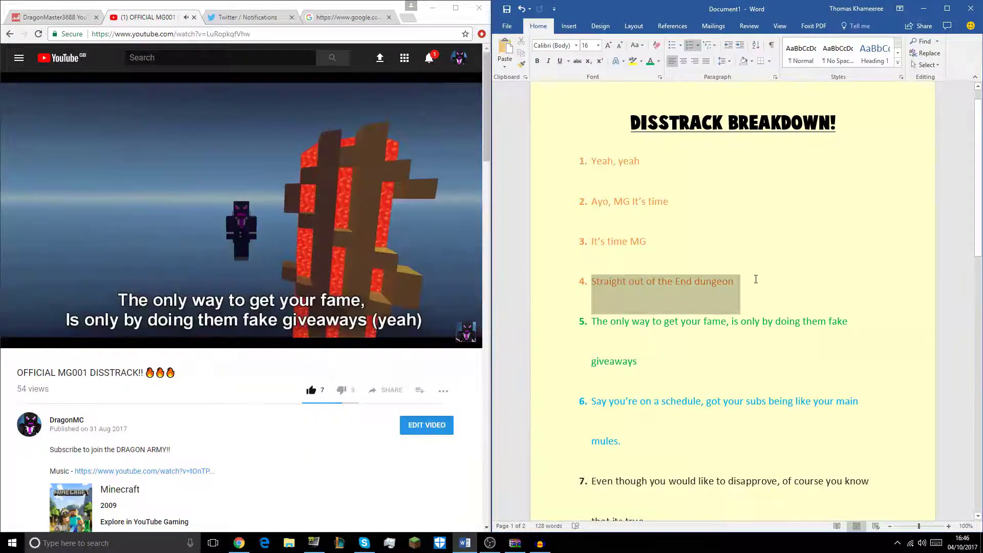
Rewind the video to 0:19 and replay it, pausing at 0:24 on the fake-giveaways lyric.
left_click(256, 200)
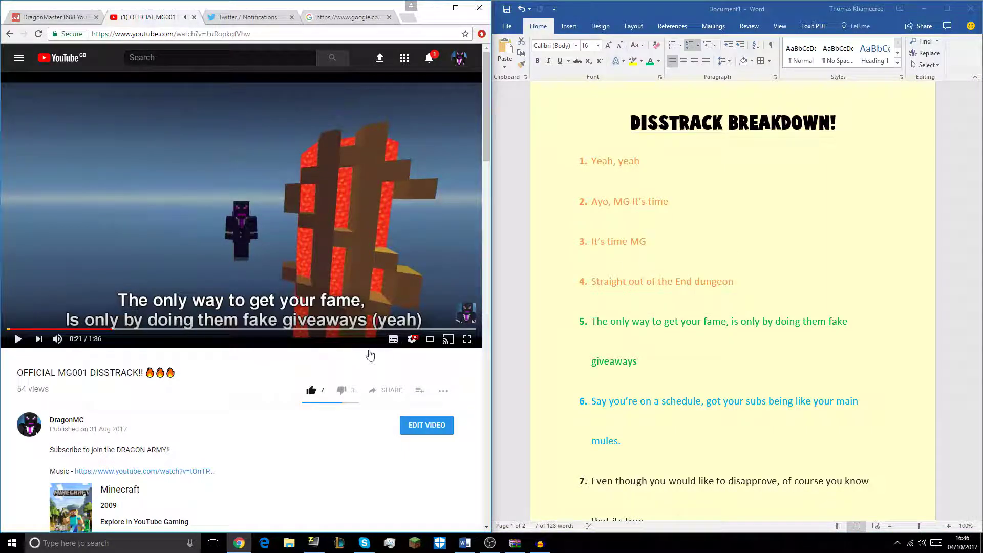
left_click(103, 330)
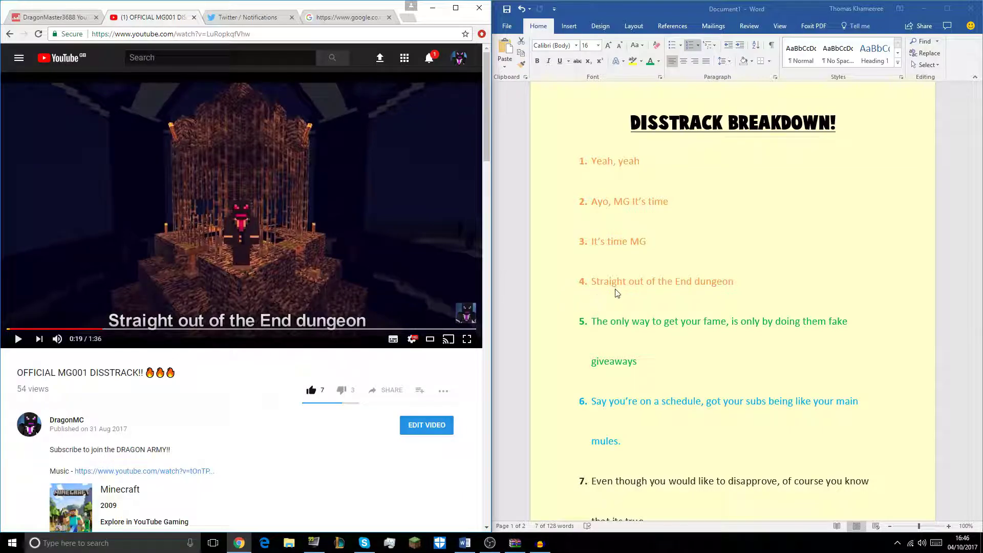
triple_click(595, 277)
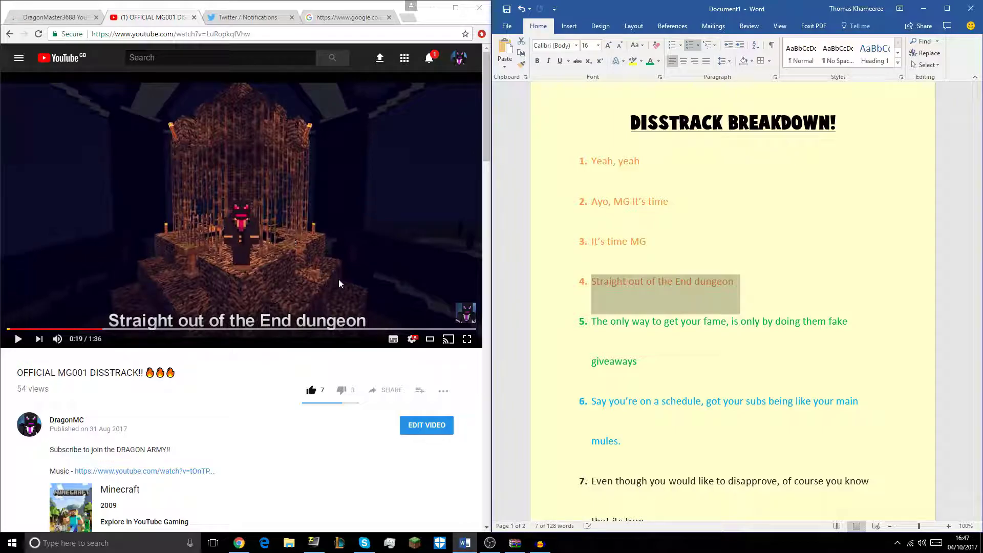
left_click(305, 236)
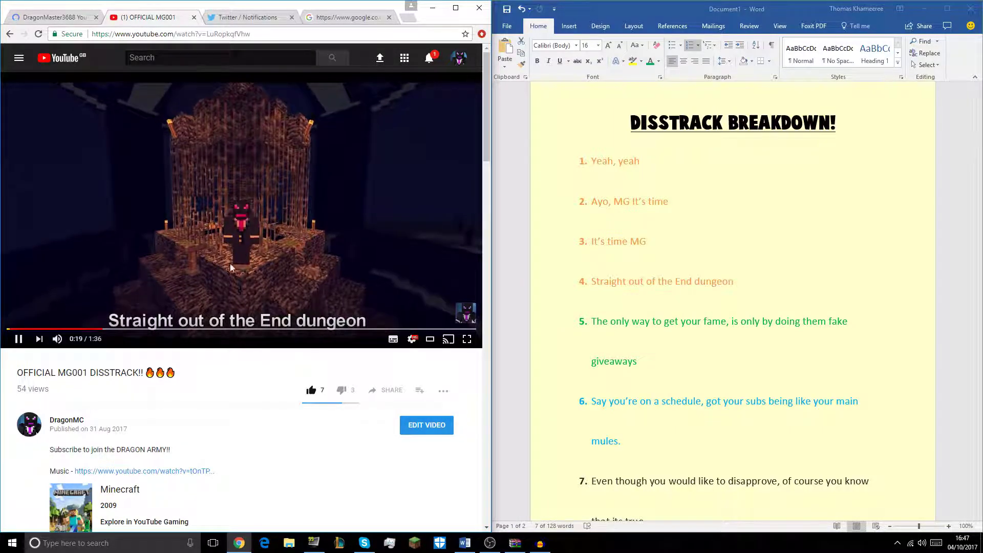
left_click(239, 316)
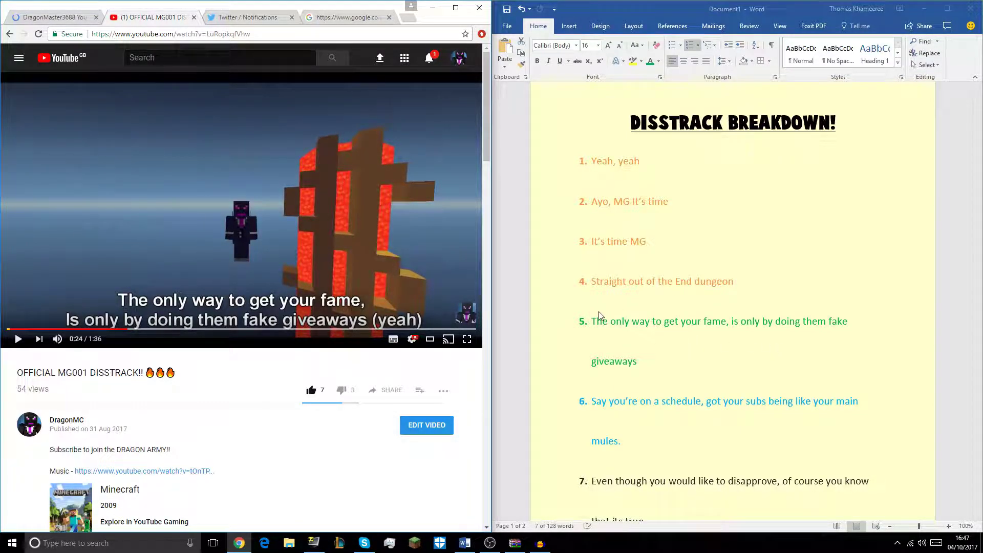
Select green line 5 about fake giveaways, then open and close the YouTube notifications.
left_click_drag(593, 320, 651, 367)
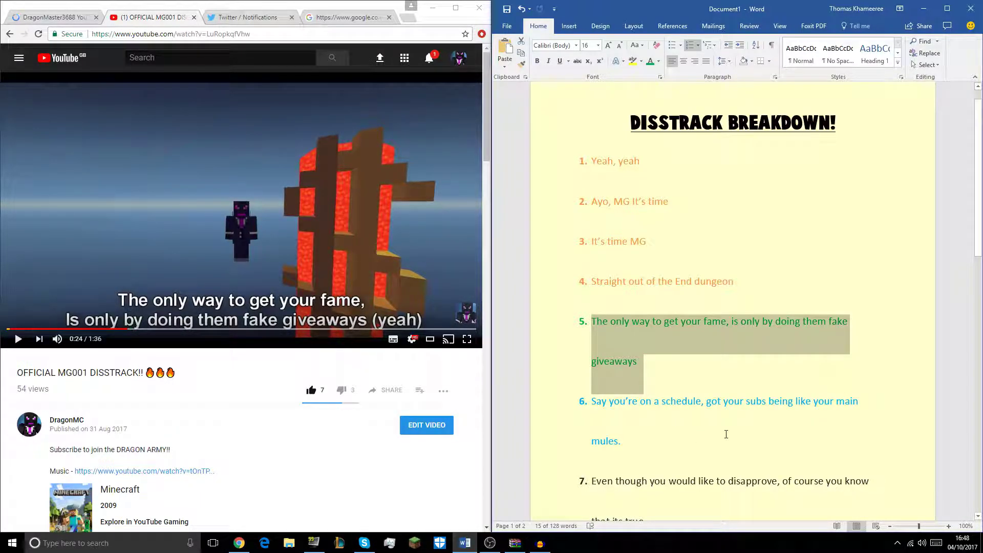
left_click(434, 63)
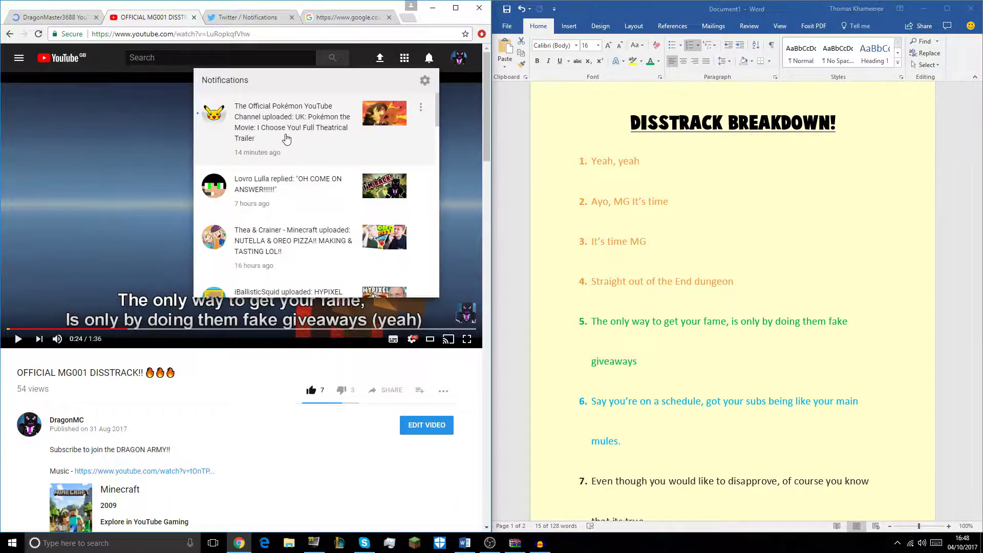
left_click(428, 58)
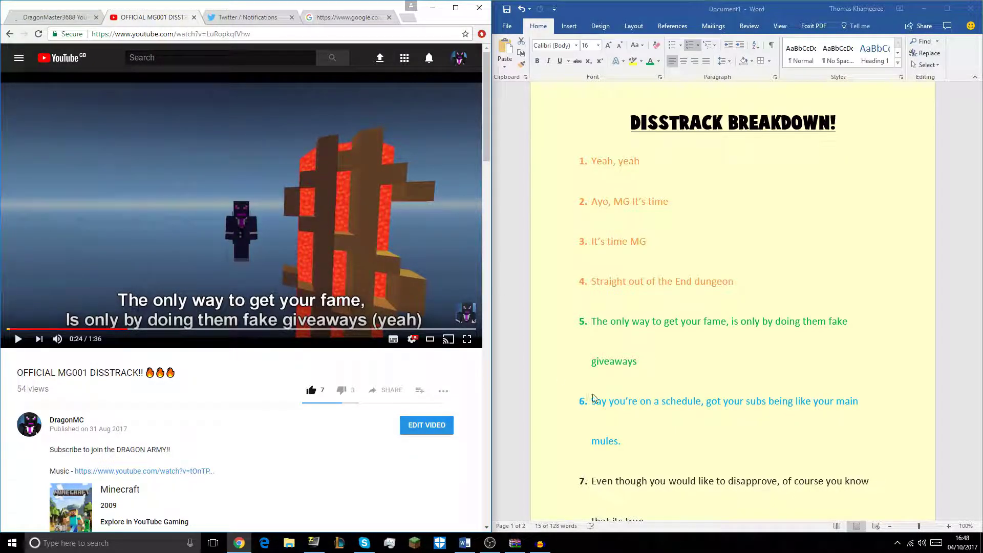
Select lines 5 and 6 in Word and resume the video toward the subs-like-main-mules lyric.
scroll(594, 400, "down", 3)
scroll(615, 372, "down", 3)
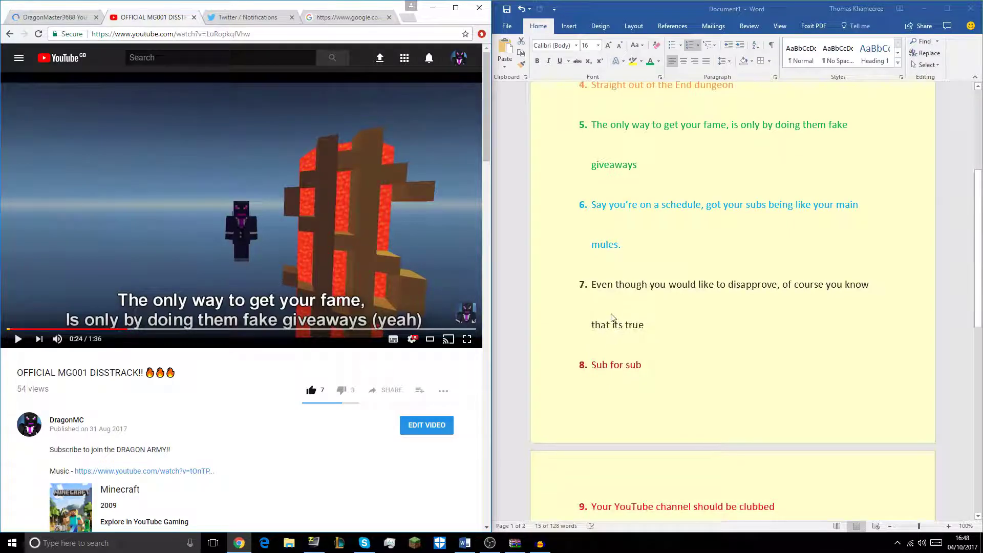
left_click_drag(592, 124, 604, 249)
left_click(592, 205)
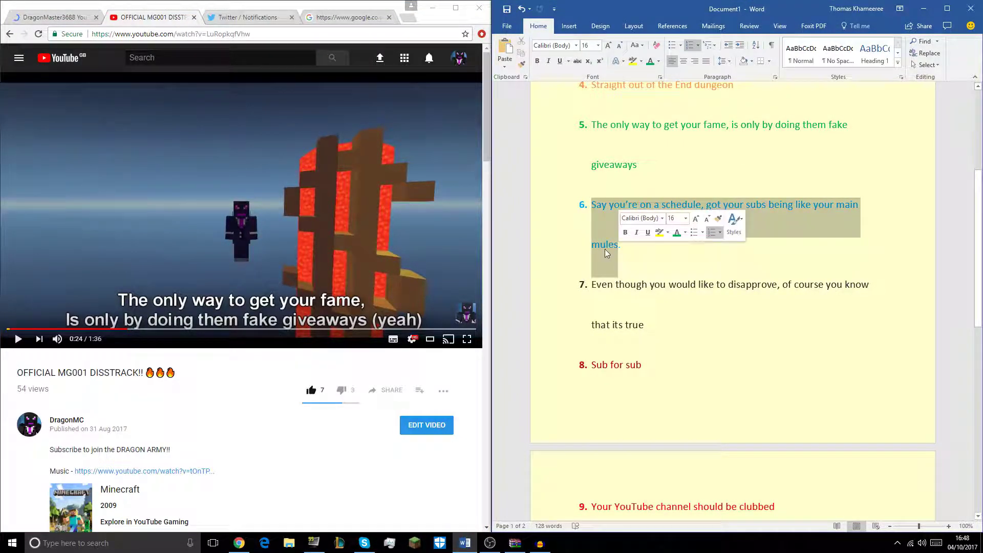
left_click(271, 232)
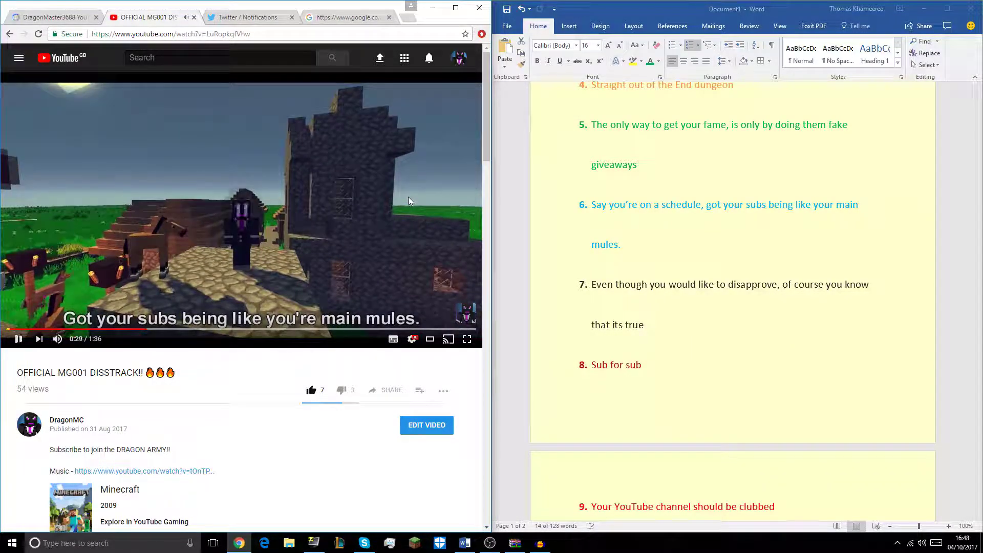
Pause the diss track at 0:29 on the subs-like-main-mules lyric.
left_click(408, 198)
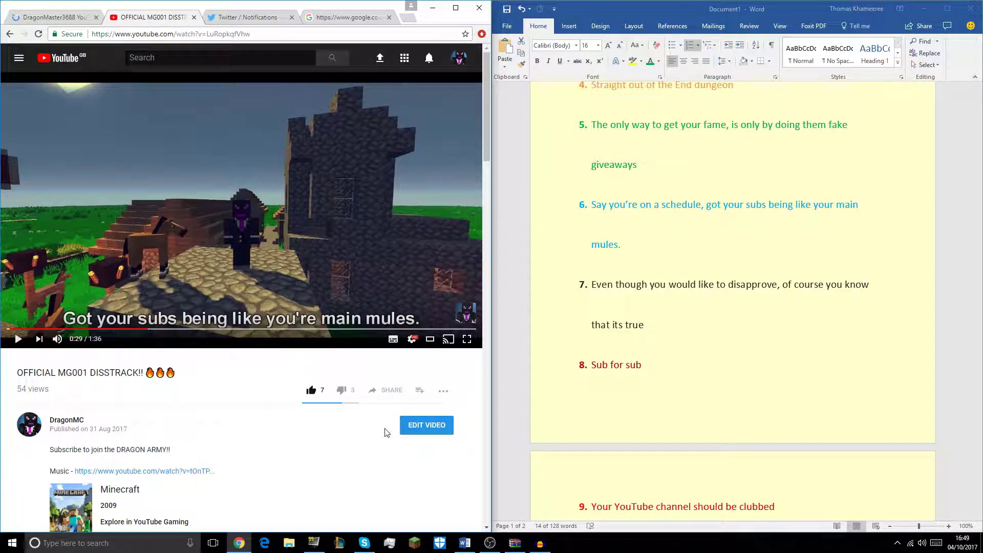
Play the video to 0:33, deselect line 6 in Word, then stop on 'Sub for sub' at 0:34.
key("space")
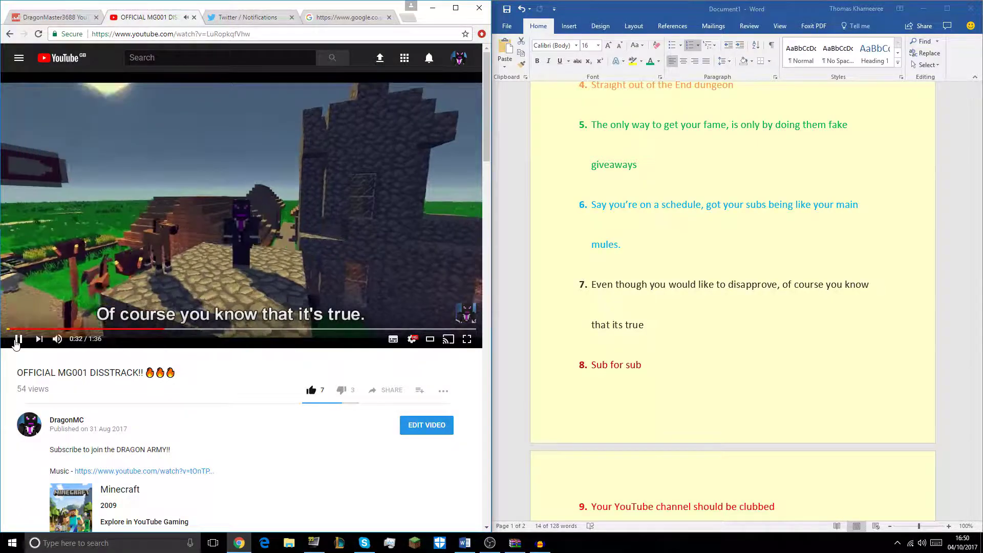
left_click(17, 341)
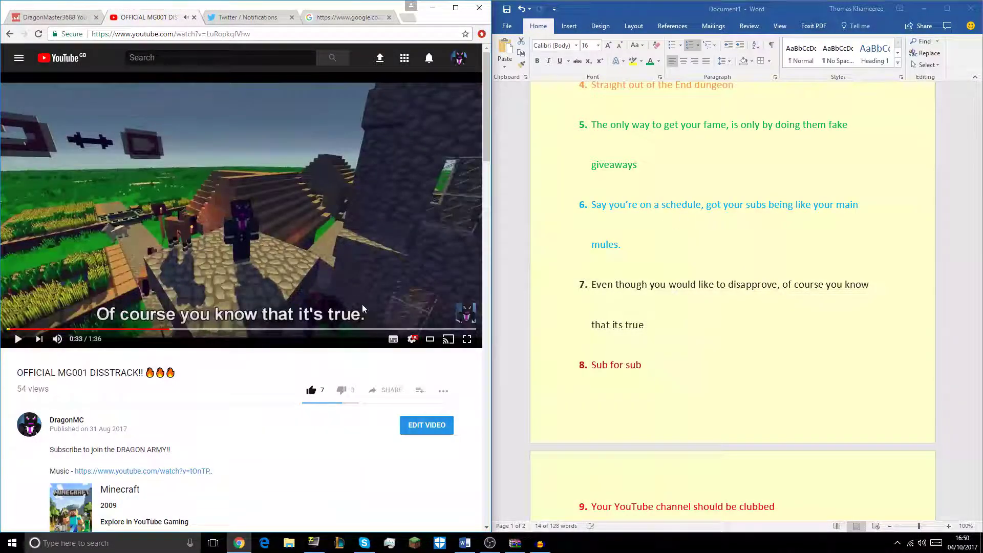
left_click(593, 294)
left_click(590, 290)
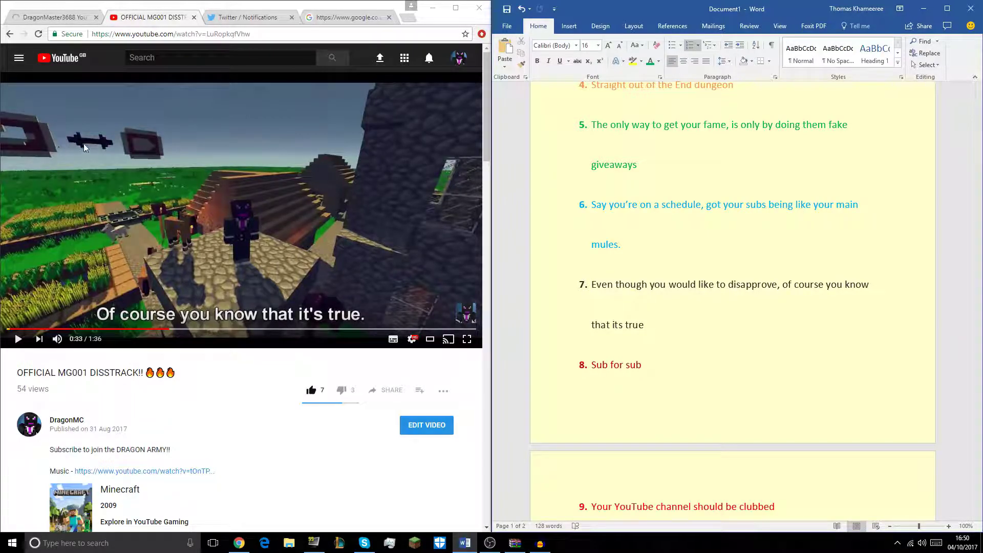
left_click(69, 171)
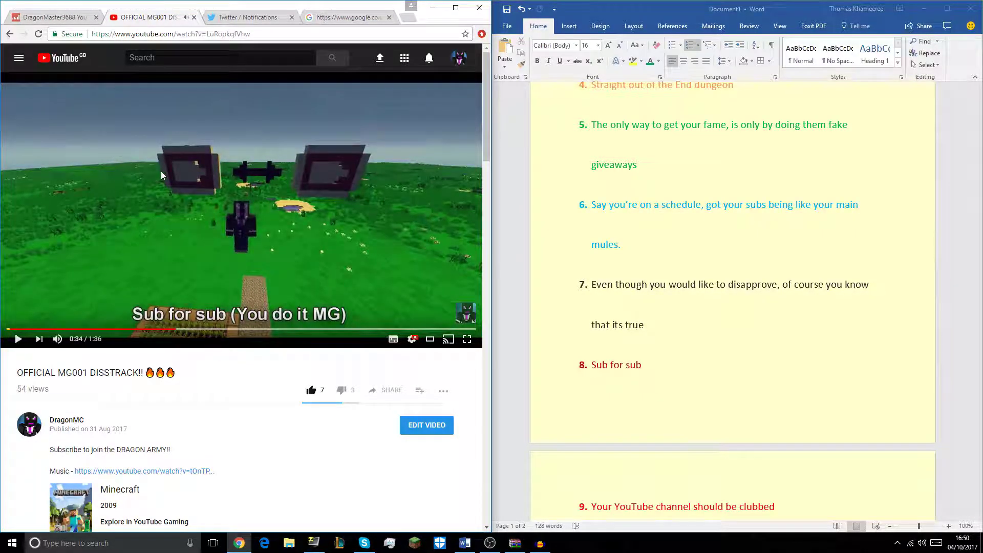
left_click(161, 175)
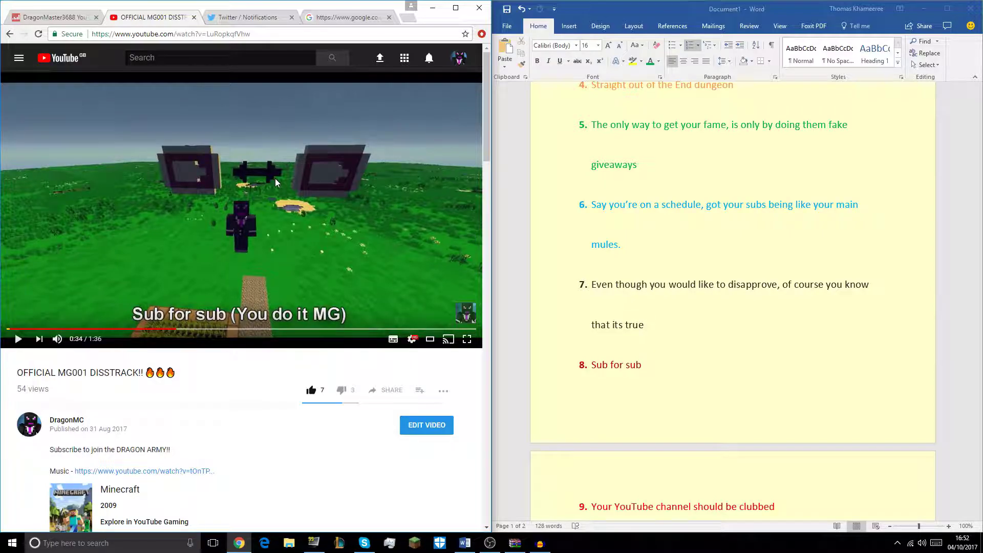
Hold the video at 0:37 on 'Your Youtube channel should be clubbed', then resume playback.
left_click(207, 119)
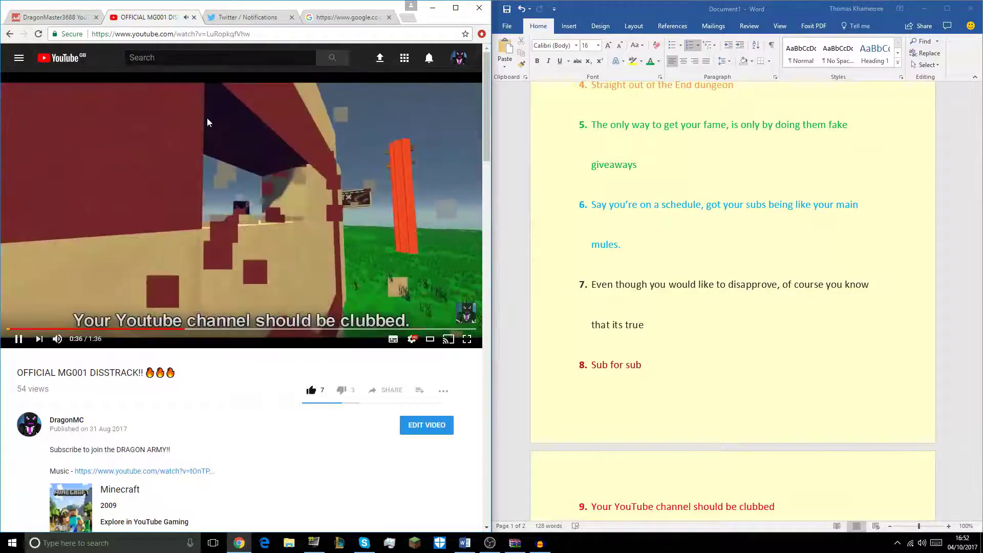
left_click(207, 118)
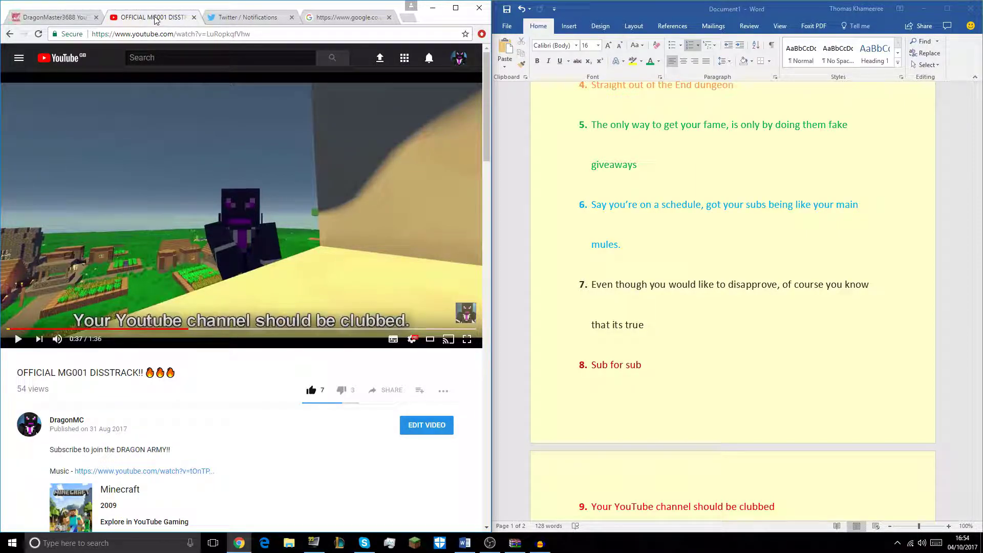
key("space")
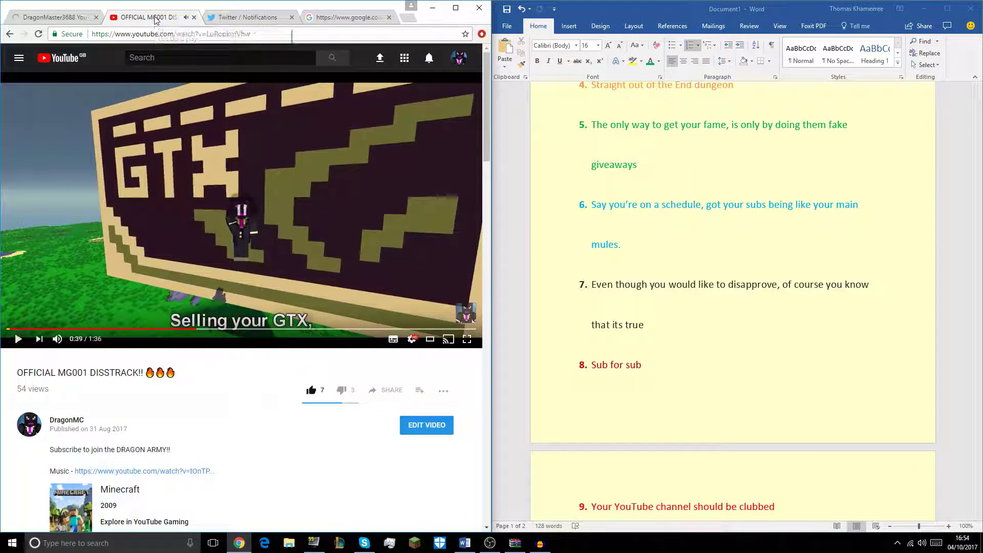
Pause the video and select lyric items 9 and 10 in Word to compare.
key("space")
scroll(692, 269, "down", 5)
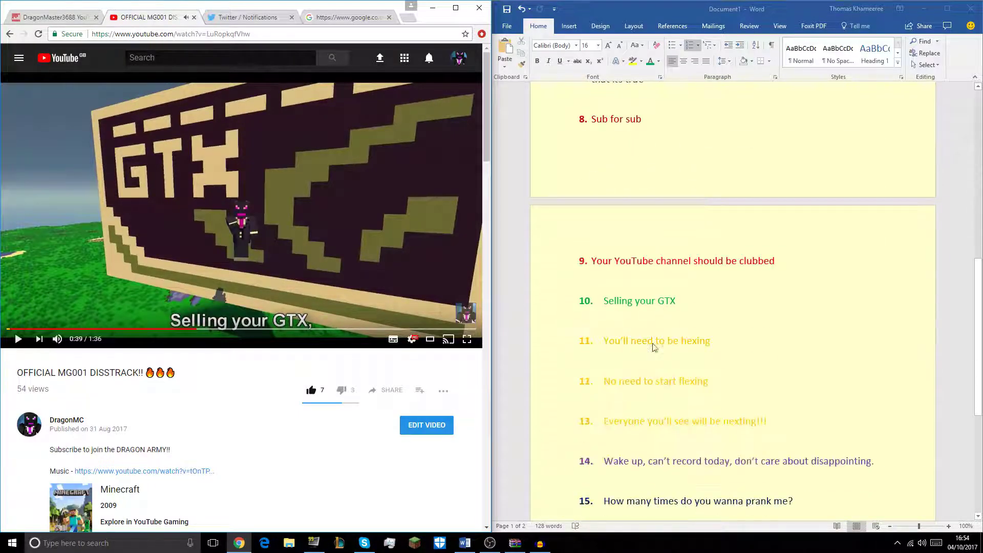
left_click_drag(592, 260, 603, 302)
left_click(675, 303)
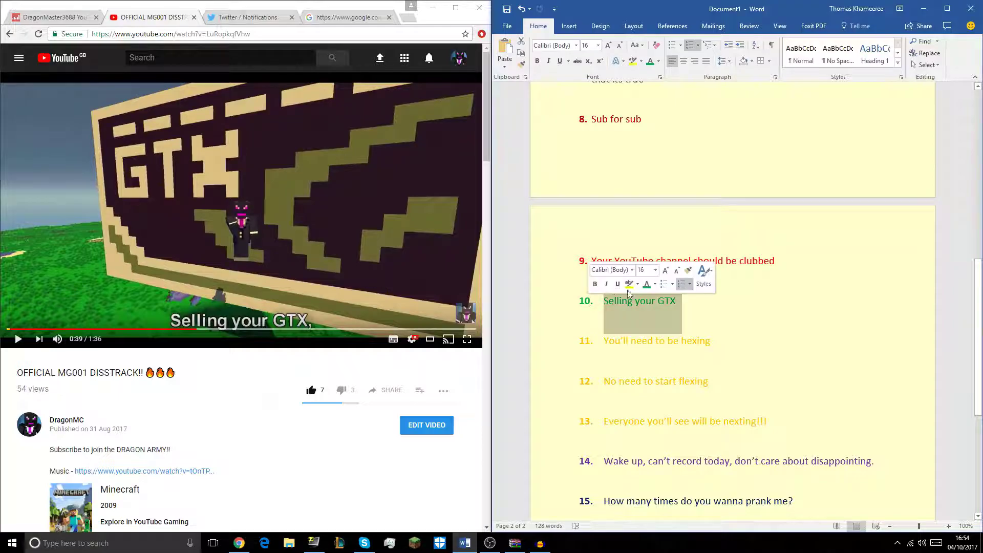
Review the neighbouring lyric lines, finish at item 10, and resume the video from 0:39 on 'Selling your GTX'.
scroll(661, 205, "up", 5)
left_click(640, 190)
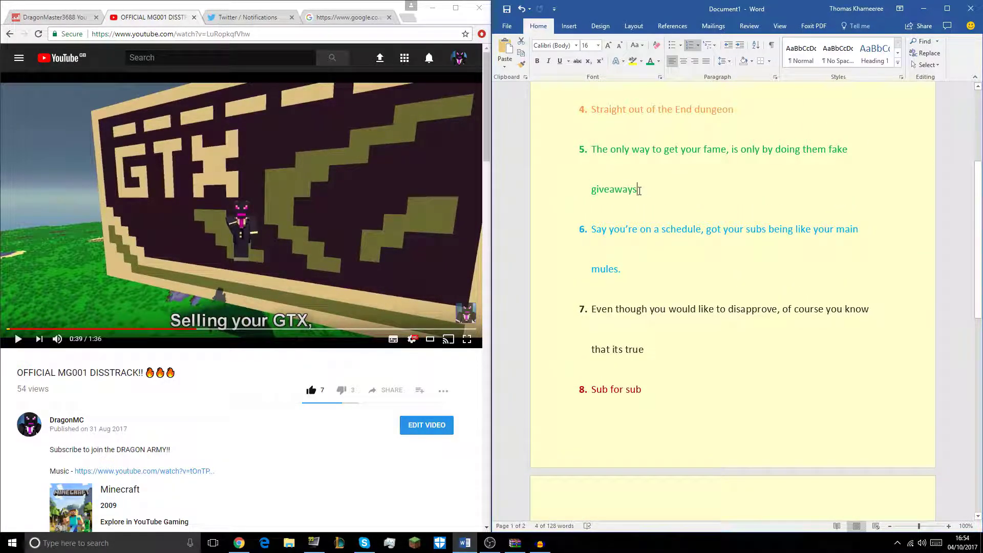
left_click_drag(621, 180, 590, 149)
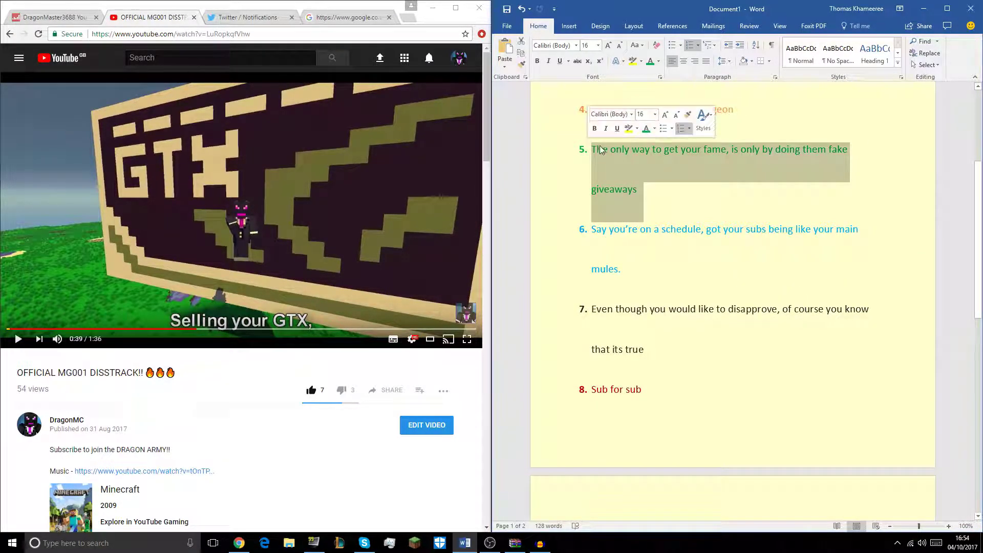
scroll(682, 230, "down", 5)
left_click(683, 296)
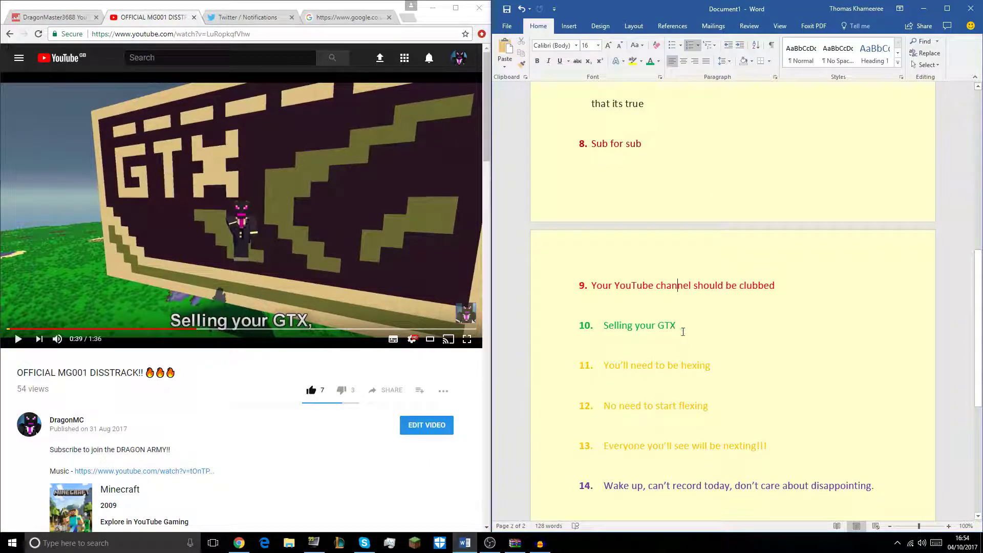
left_click(687, 333)
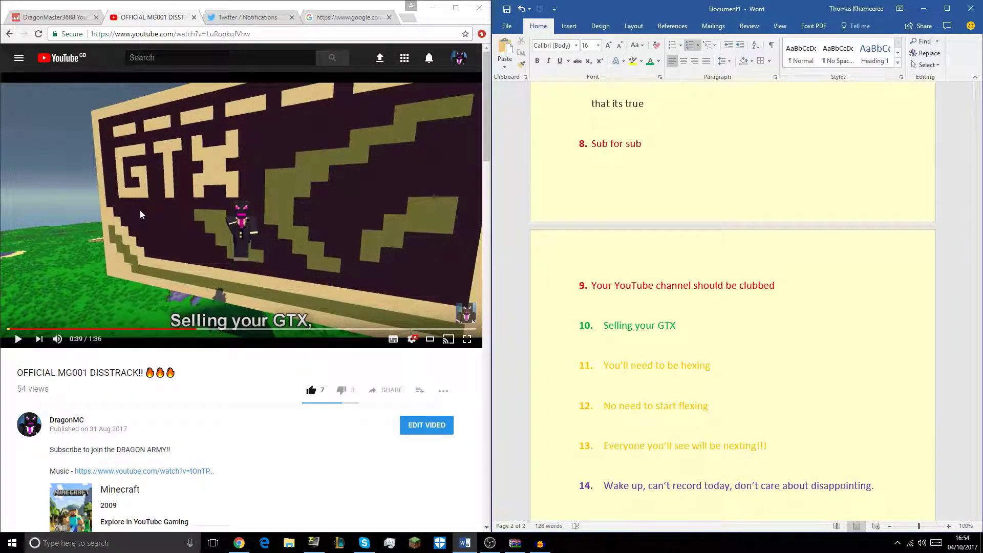
left_click(201, 142)
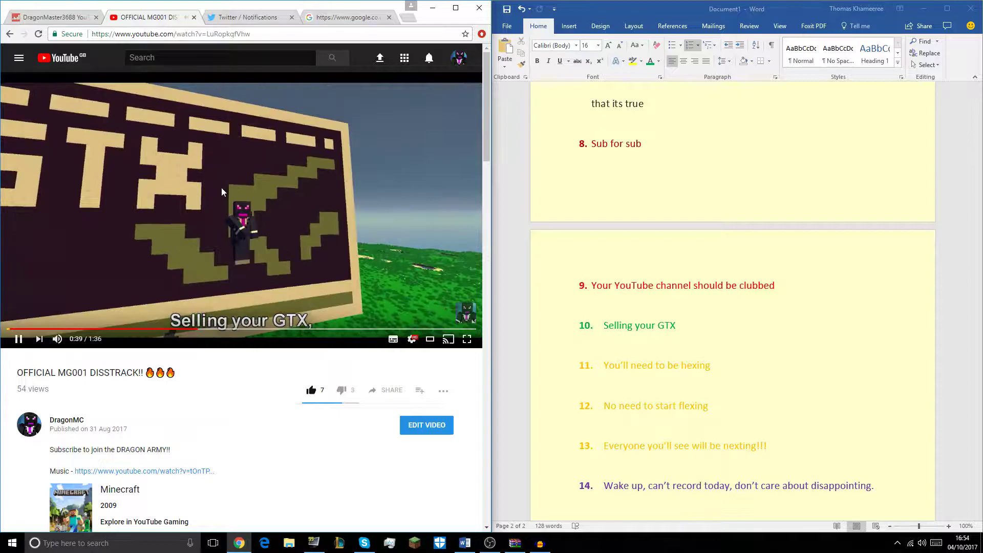
Pause the video and seek back to 0:40 on 'You'll need to be hexing'.
left_click(227, 194)
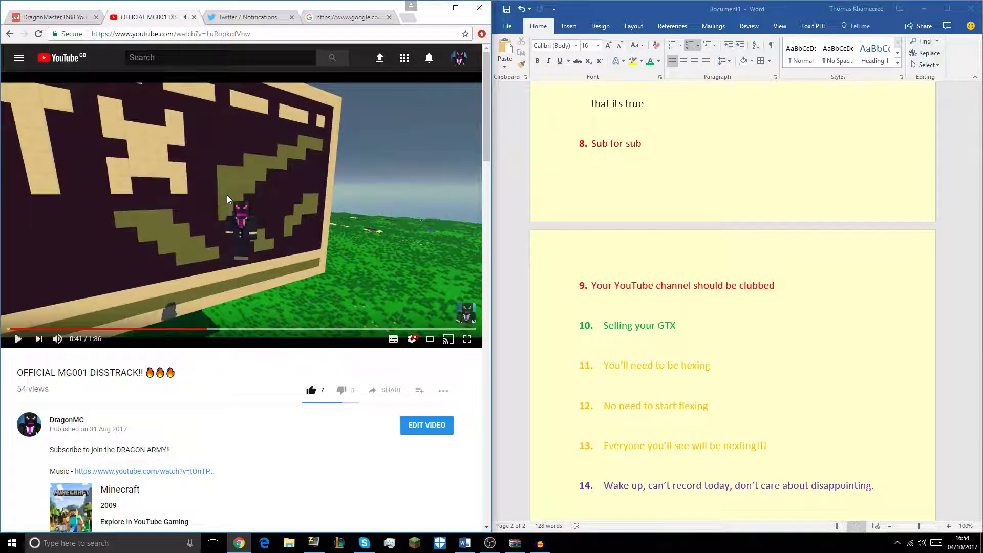
left_click(203, 329)
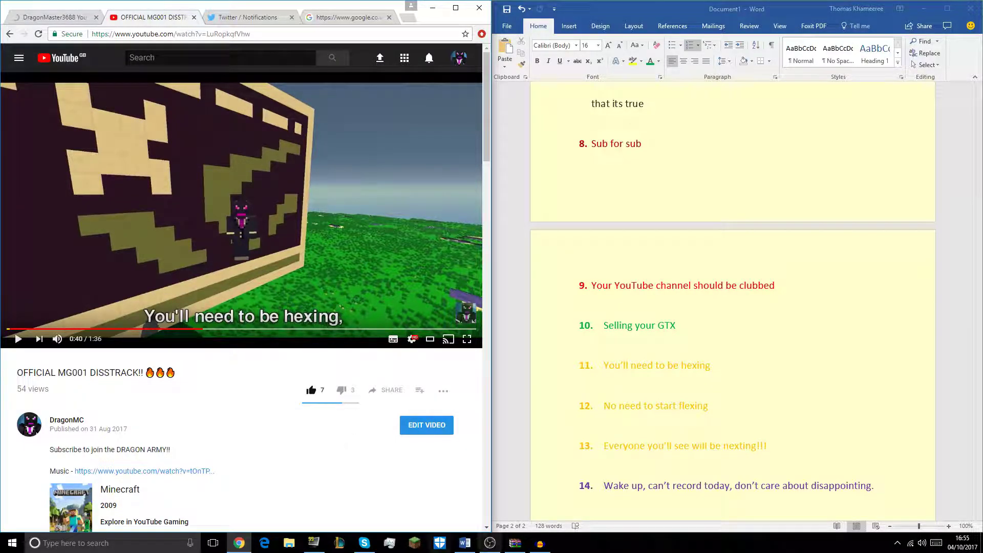
Select line 12, 'No need to start flexing', in Word and play the video to 0:42.
left_click(721, 411)
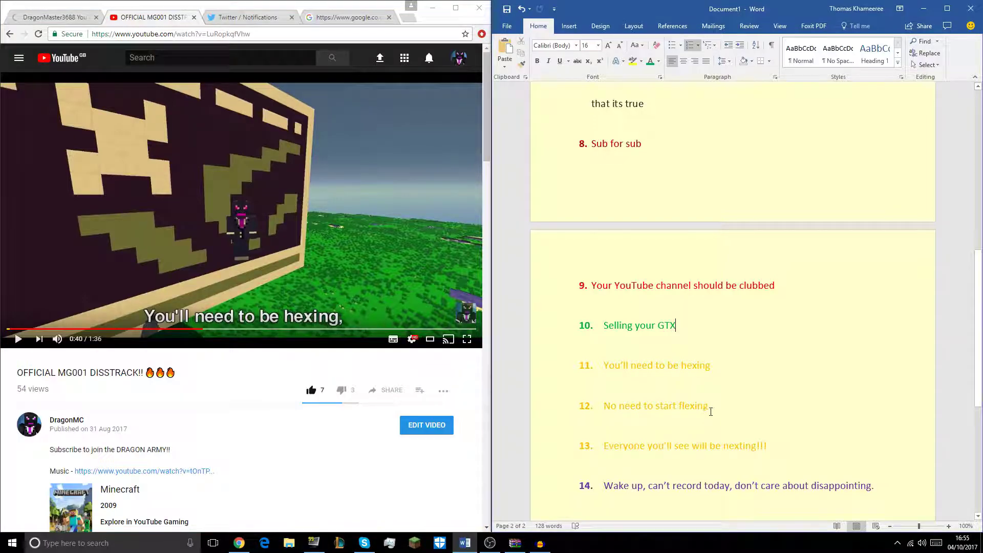
left_click_drag(713, 410, 577, 416)
left_click(276, 234)
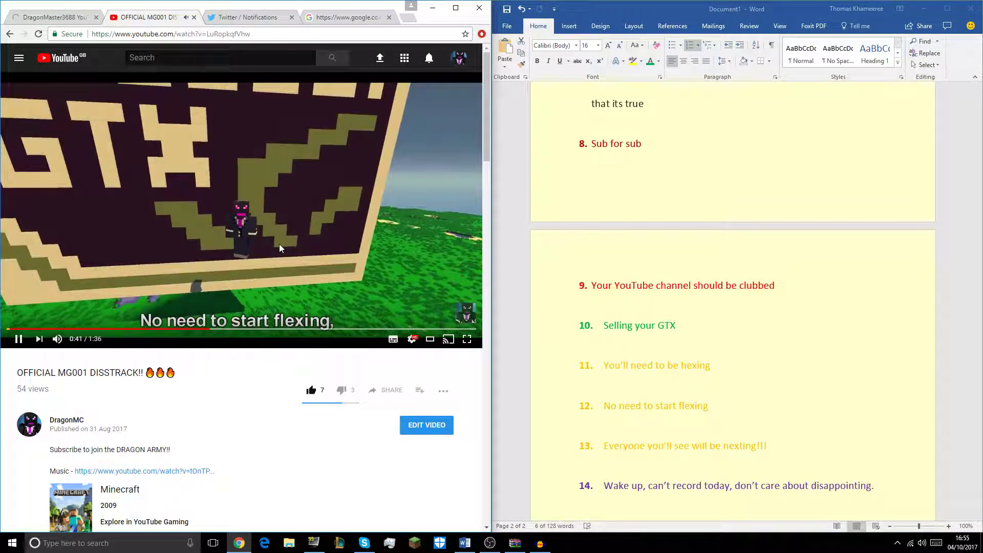
left_click(278, 244)
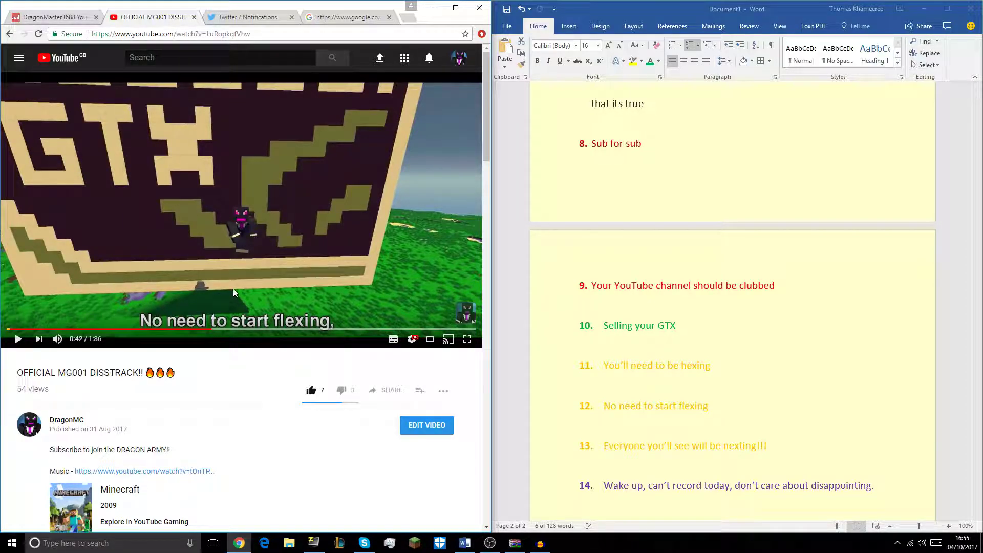
Play the diss-track video and pause it at 0:46 on 'Everyone you'll see will be nexting'.
left_click(246, 219)
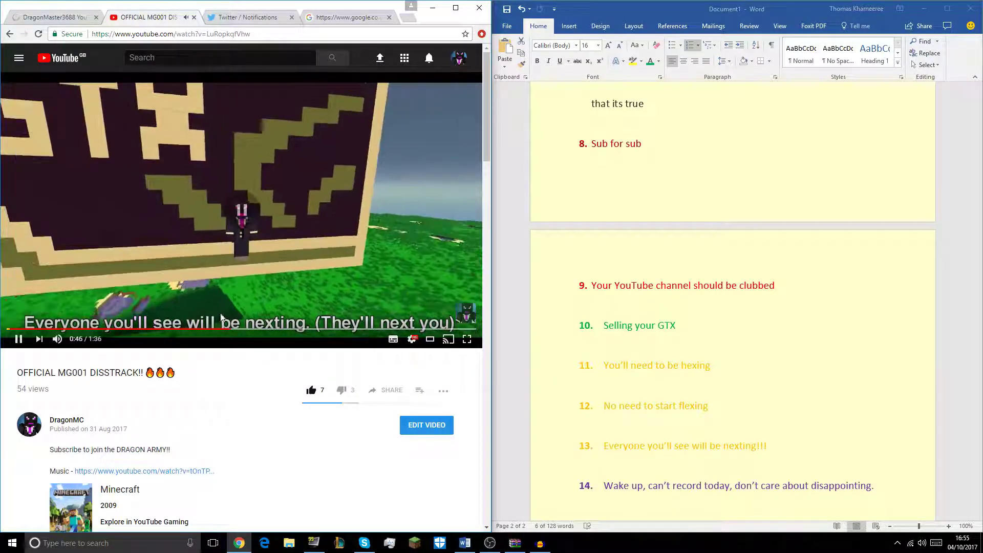
left_click(243, 224)
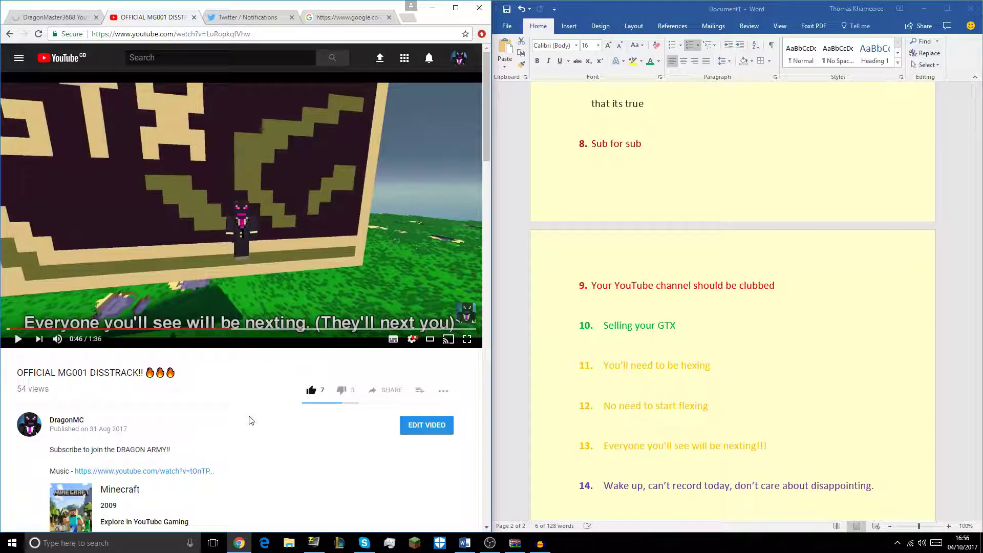
Play the video, scroll the lyrics down to item 17 'Banter', pause at 0:50, and scroll back up.
left_click(365, 185)
scroll(660, 357, "down", 2)
scroll(661, 360, "down", 1)
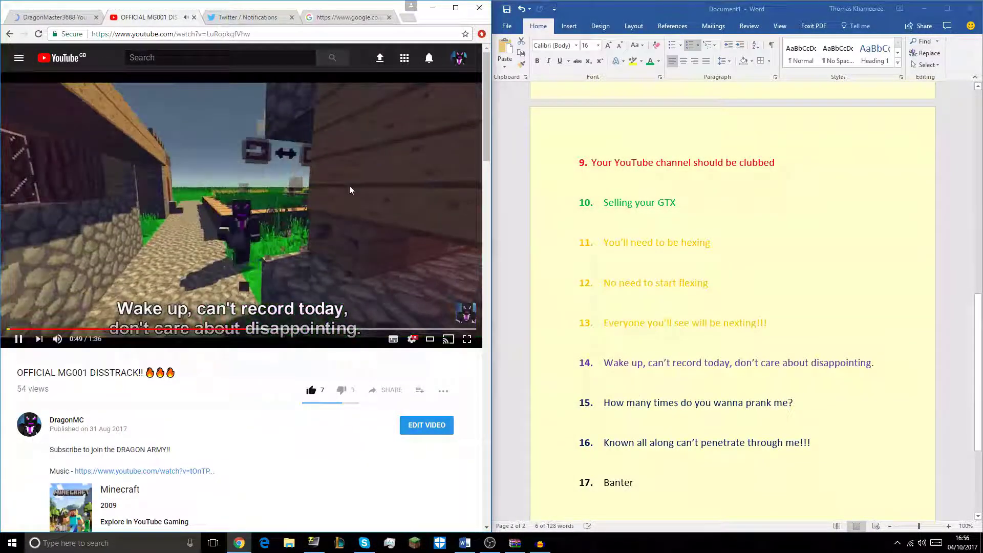
key("space")
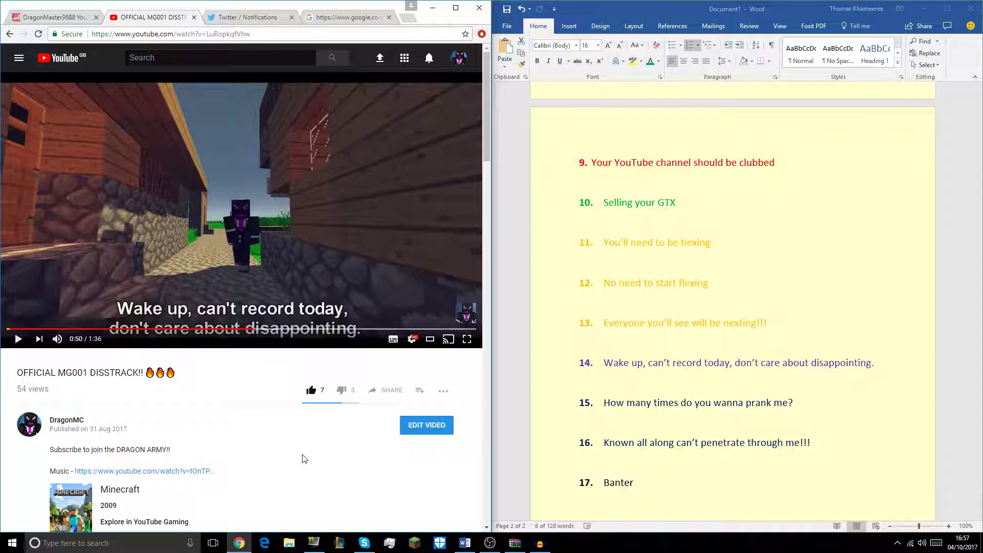
scroll(662, 446, "up", 5)
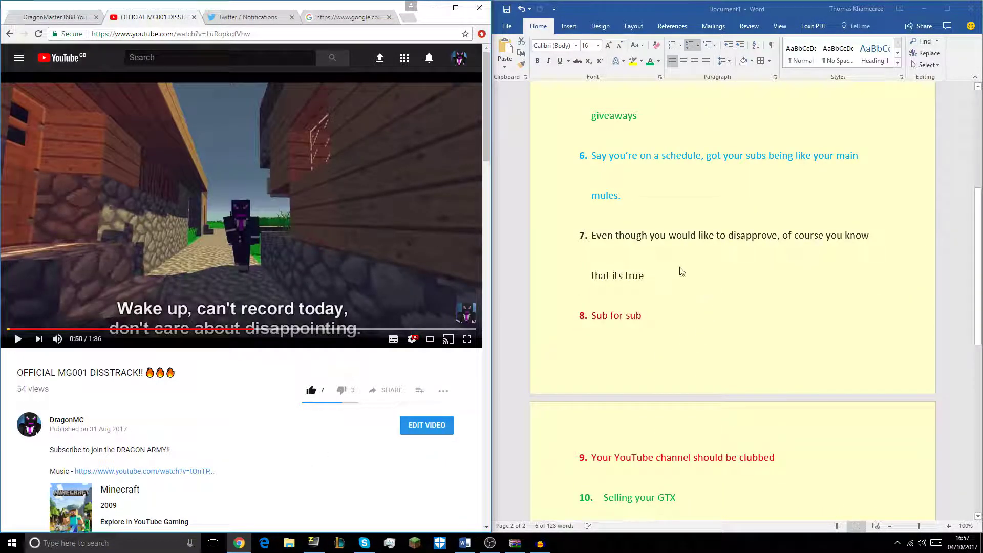
Make the phrase 'Say you're on a schedule,' in item 6 dark blue.
left_click(600, 123)
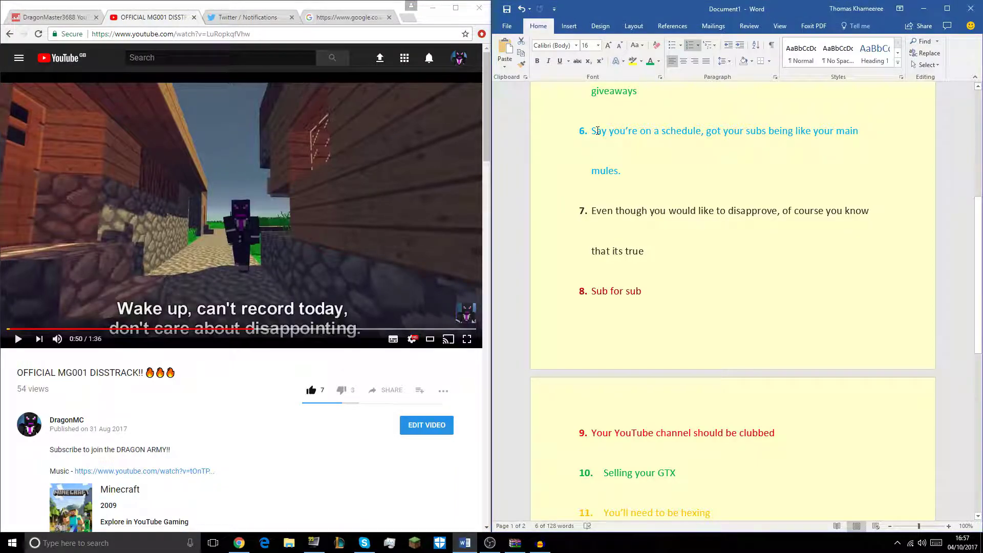
left_click_drag(594, 128, 700, 146)
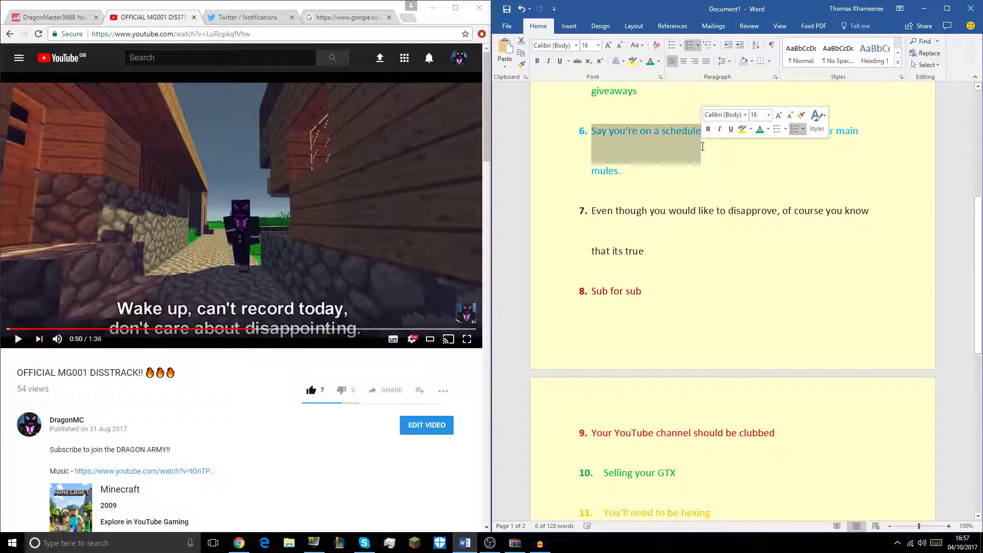
left_click(759, 129)
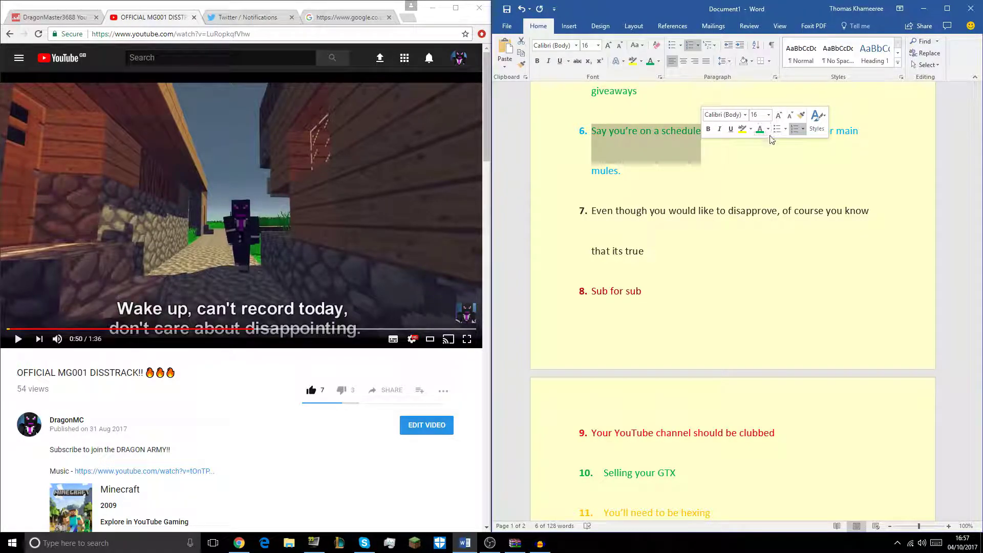
left_click(768, 129)
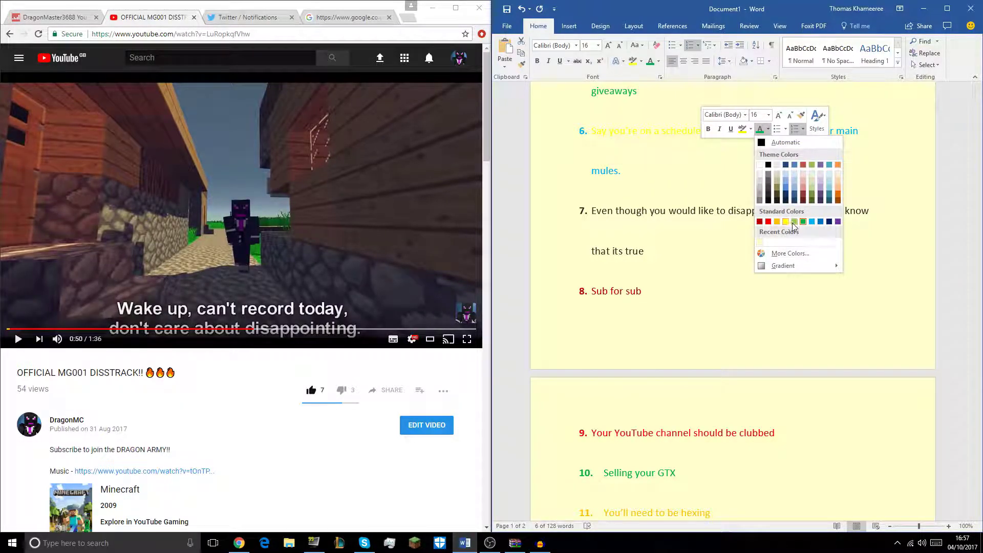
left_click(829, 221)
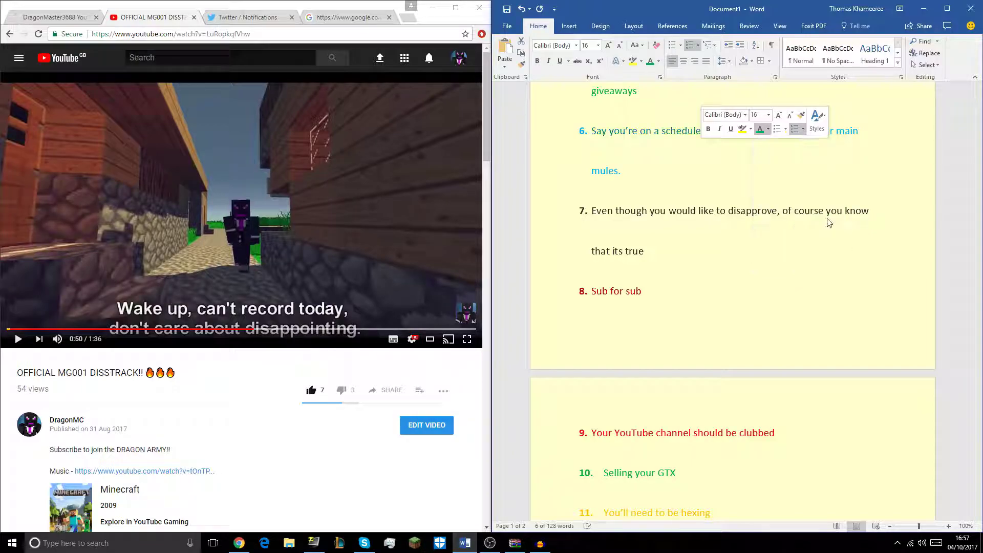
left_click(814, 192)
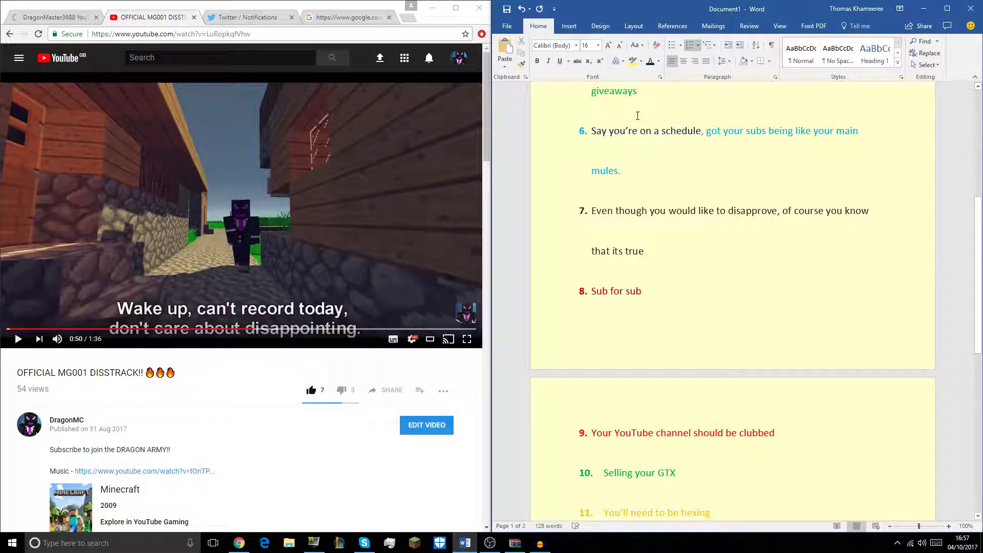
Select the whole line of item 14, 'Wake up, can't record today…'.
scroll(625, 126, "down", 4)
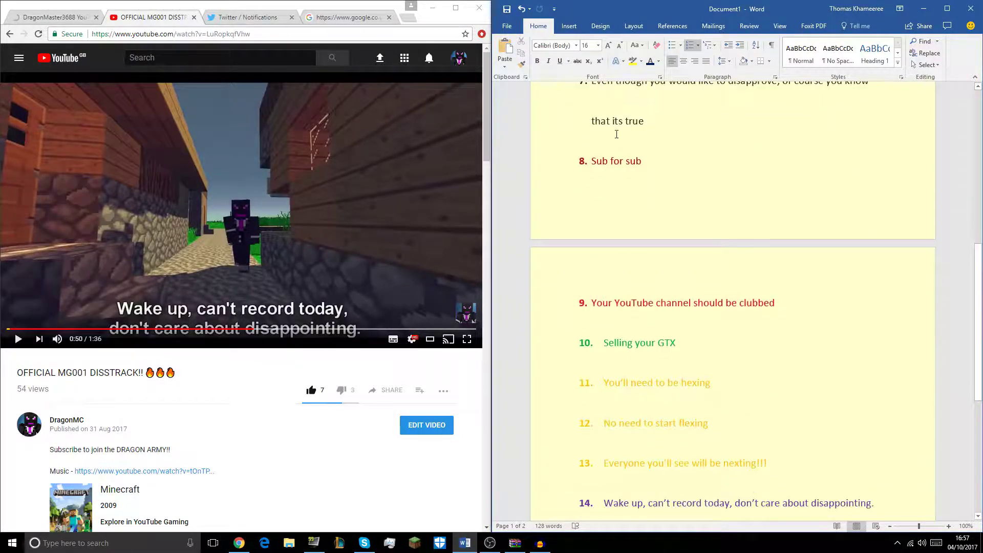
scroll(619, 475, "down", 1)
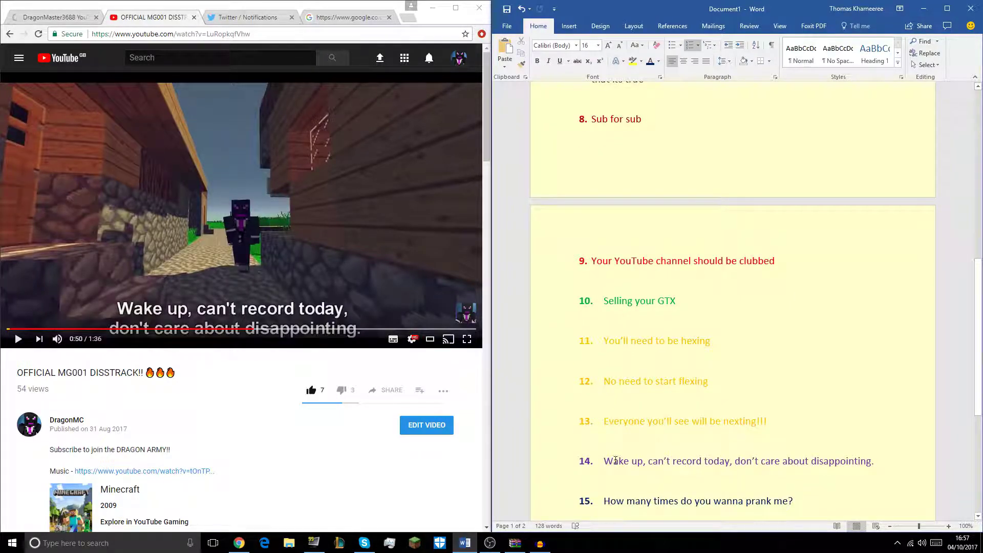
left_click_drag(605, 461, 883, 463)
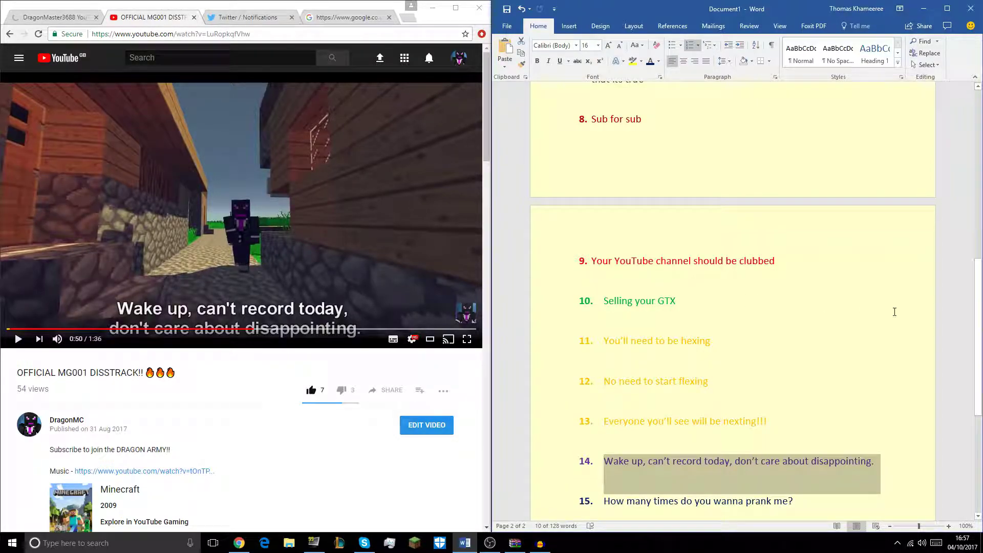
scroll(872, 378, "down", 1)
scroll(873, 377, "down", 2)
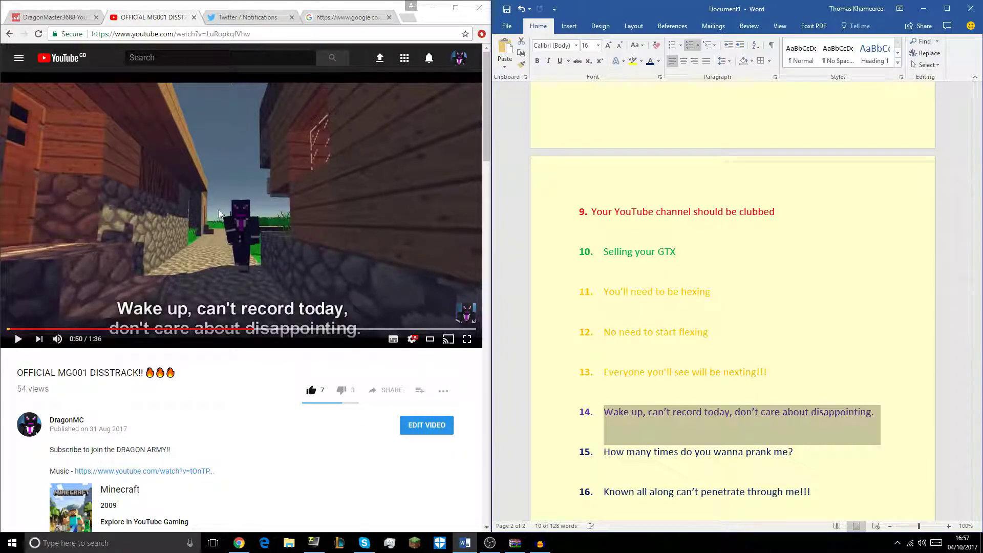
left_click(231, 118)
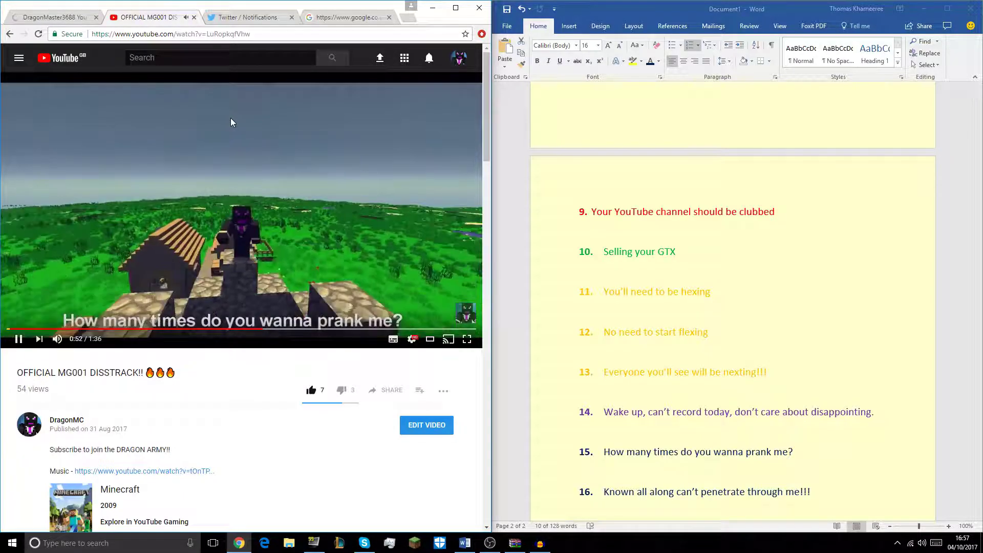
left_click(231, 118)
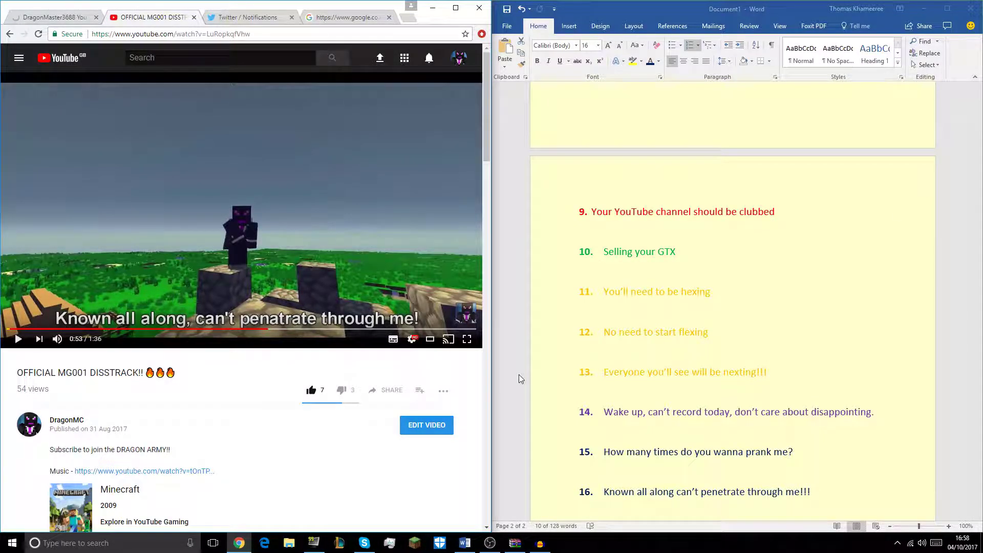
left_click(608, 458)
key("shift+Up")
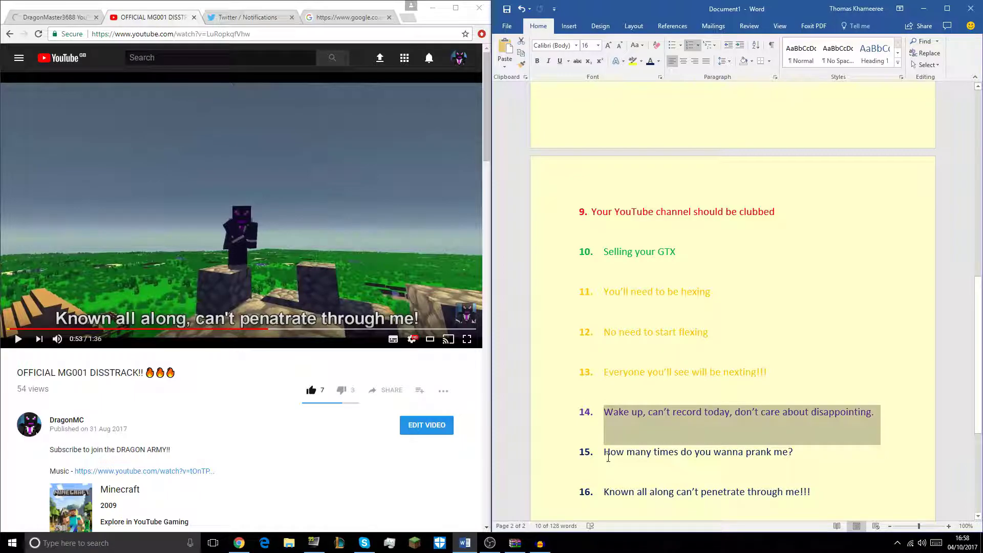
left_click(608, 457)
left_click_drag(607, 458, 792, 456)
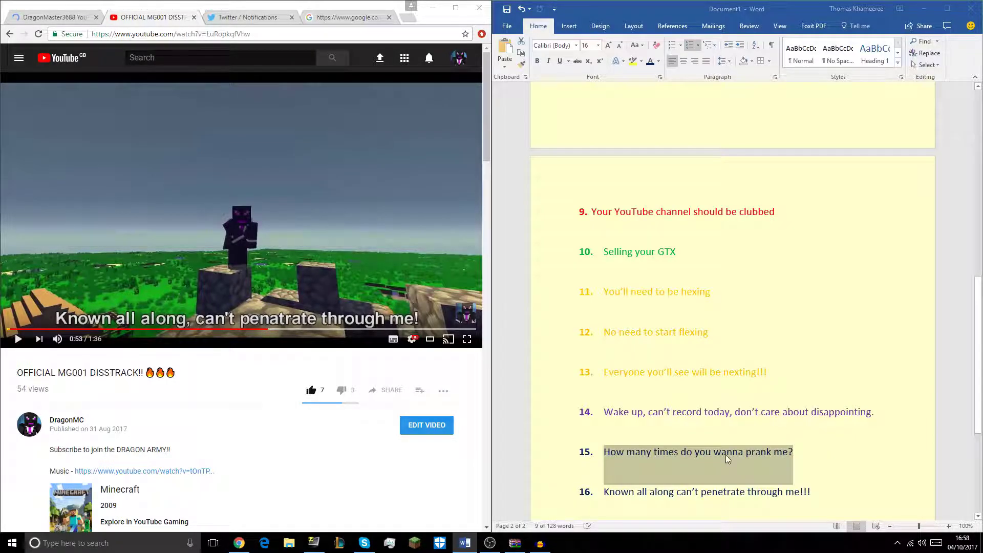
Select the Banter line, then play the video and pause it at 1:02.
scroll(726, 455, "down", 1)
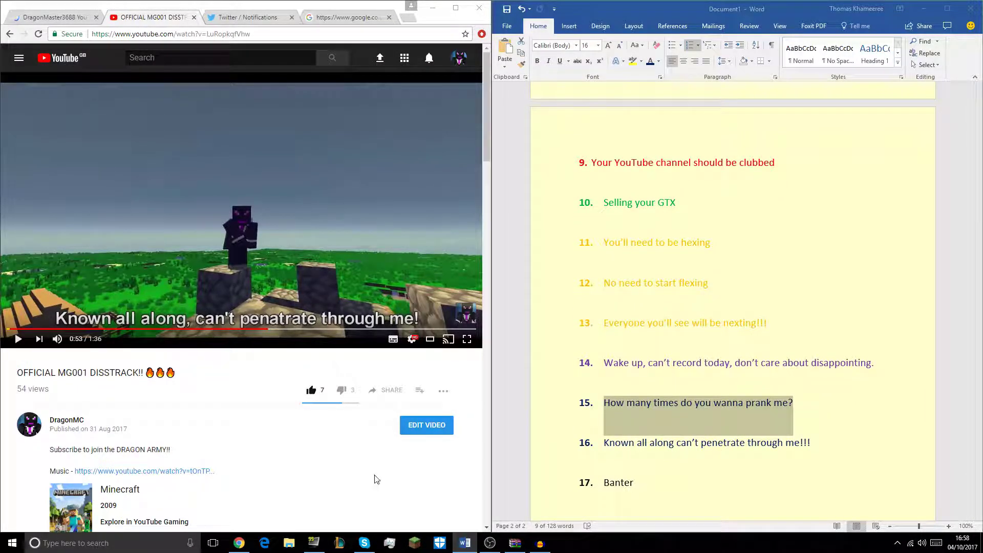
triple_click(655, 493)
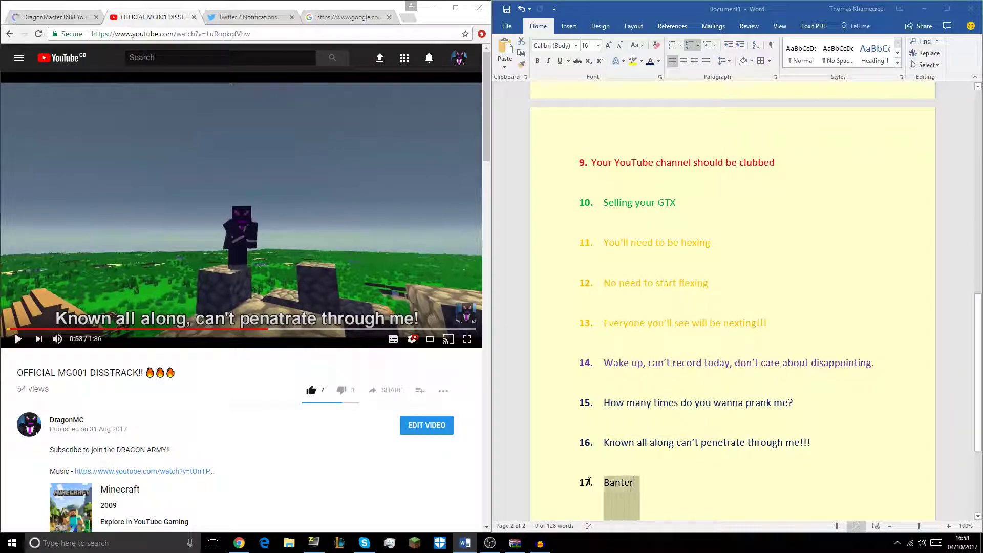
left_click(234, 203)
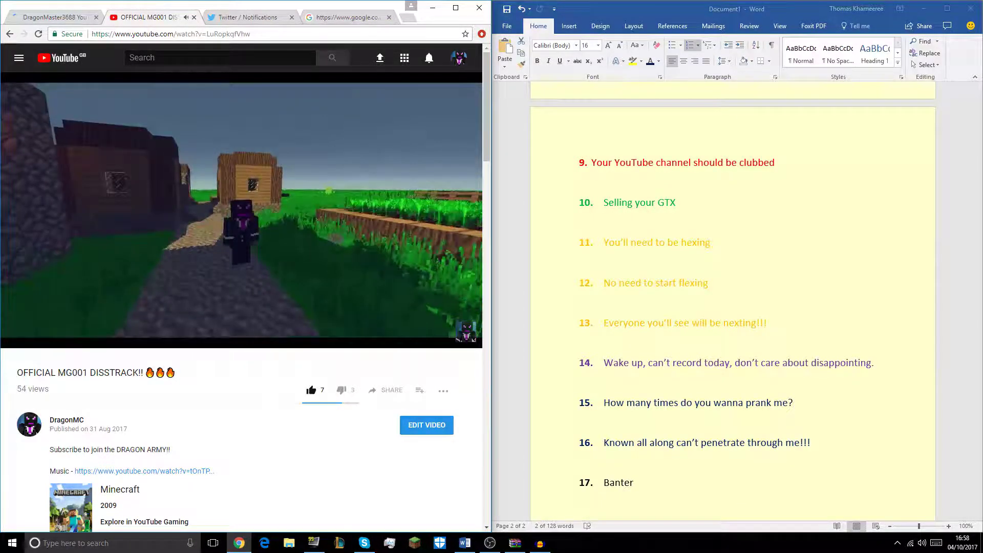
left_click(214, 254)
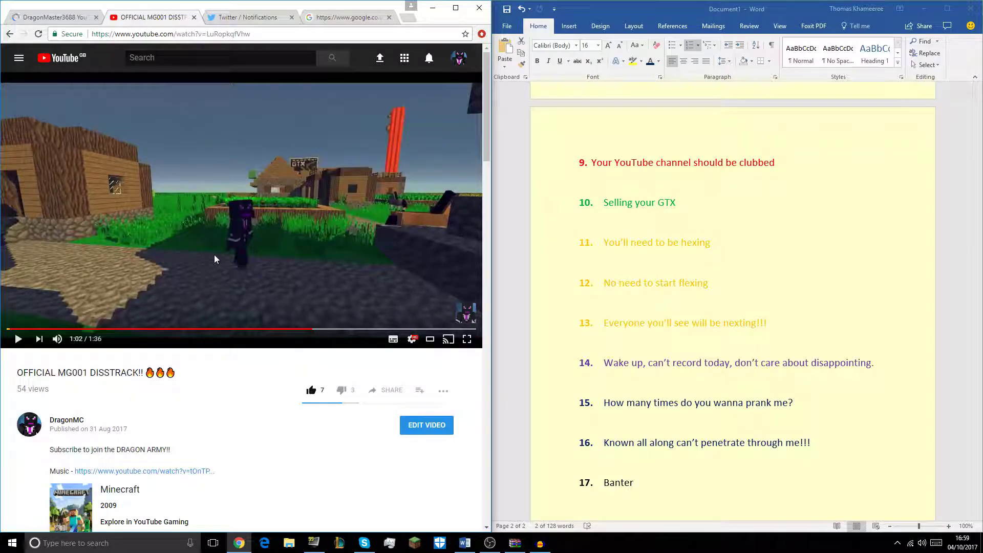
Select lyric items 1 through 16 in the document, leaving the Banter line out.
left_click(816, 445)
left_click(816, 444)
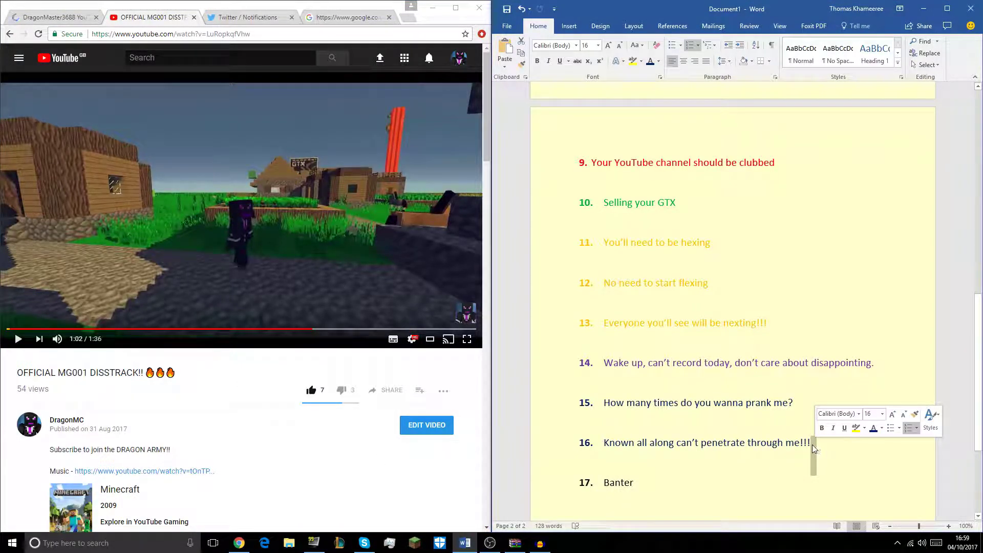
left_click_drag(813, 444, 601, 106)
Delete lyric lines 1–16 and set the remaining 'Banter' word to font size 36.
key("BackSpace")
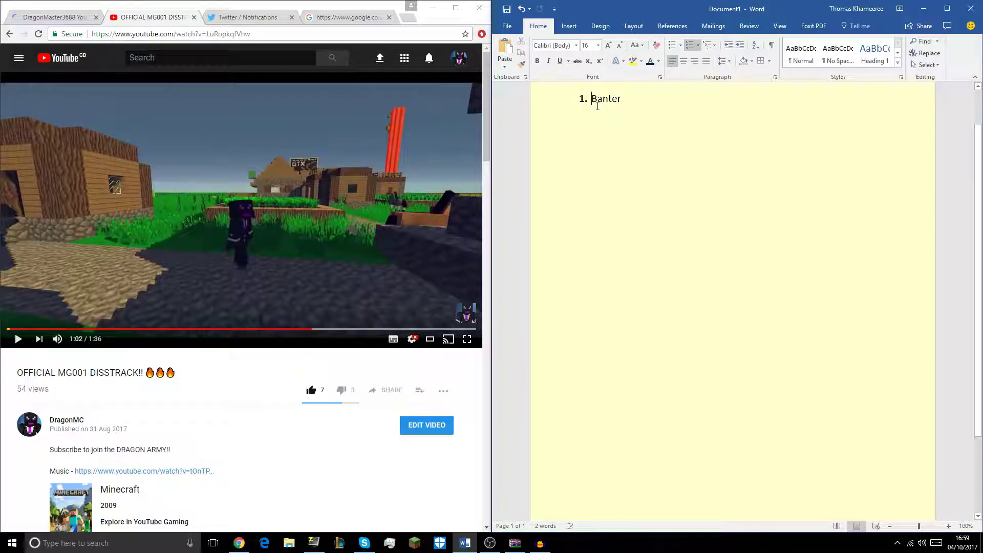
double_click(625, 97)
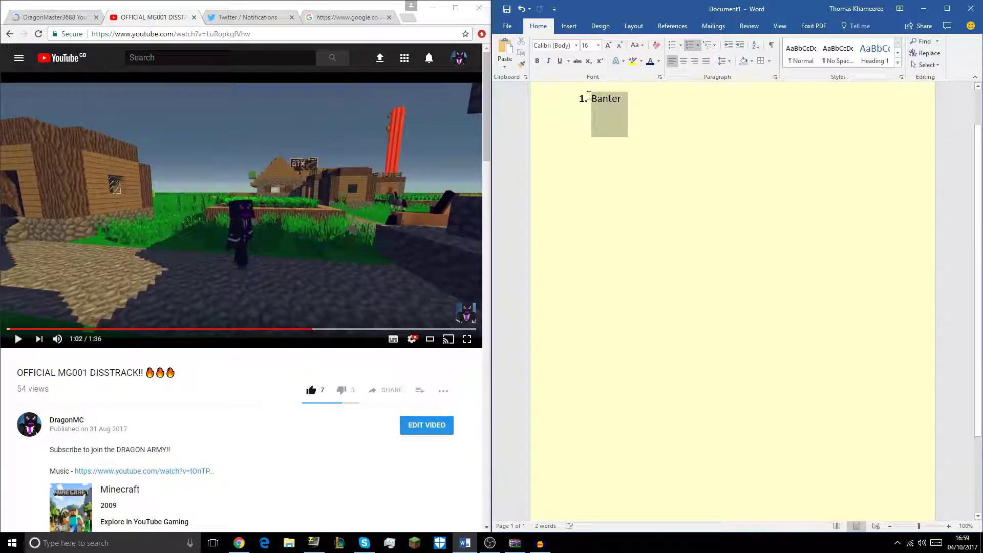
left_click(598, 45)
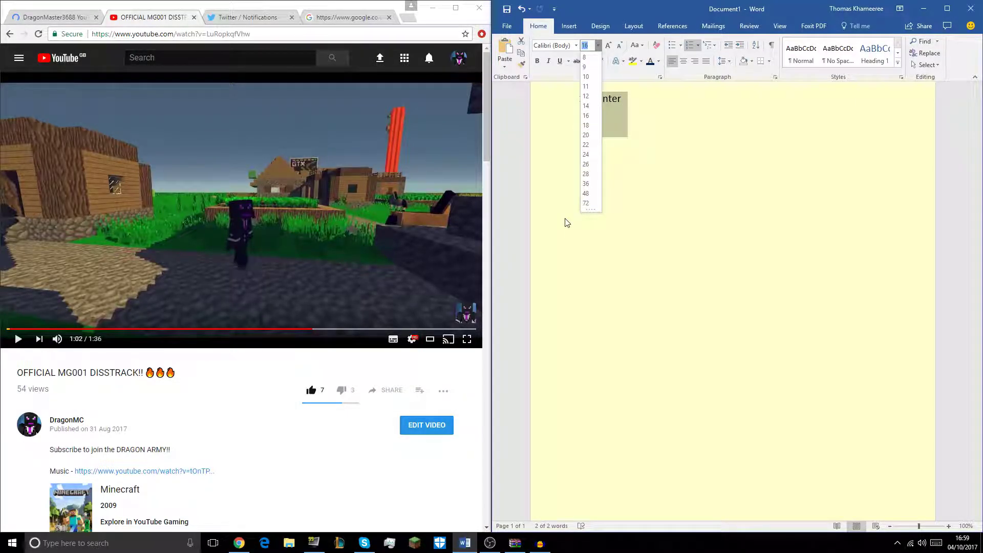
left_click(585, 180)
left_click(630, 107)
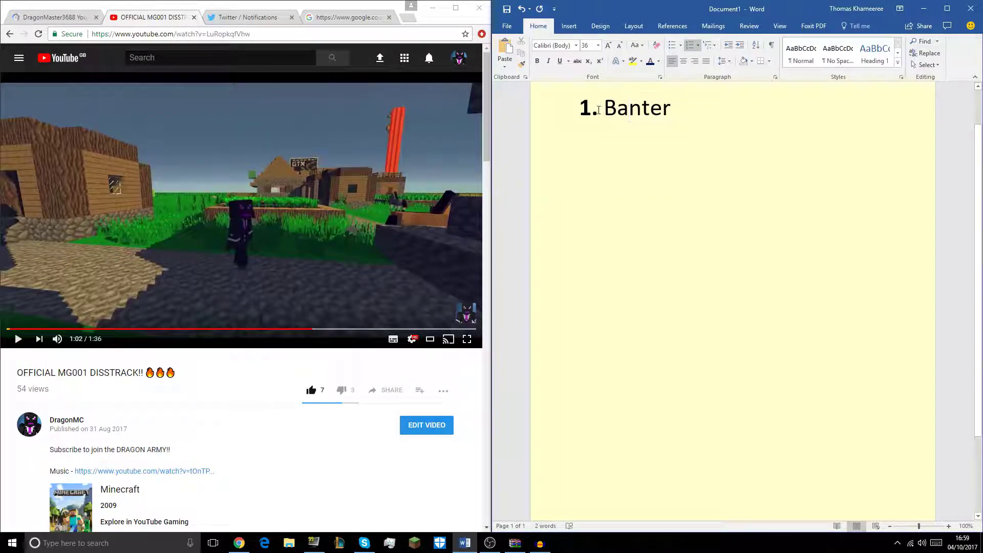
double_click(639, 116)
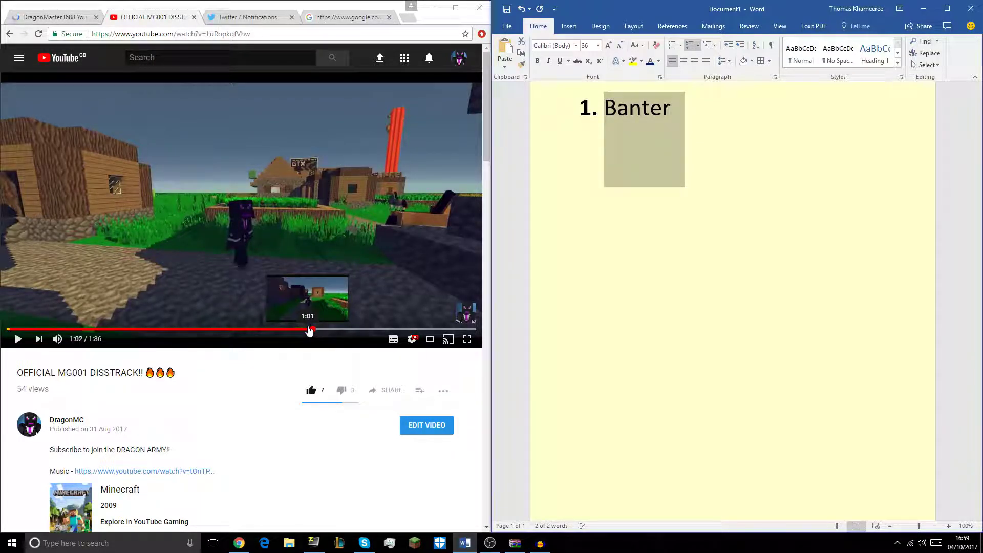
Rewind the video to 1:01, browse the Up next list and comments, then return to the top.
left_click(310, 329)
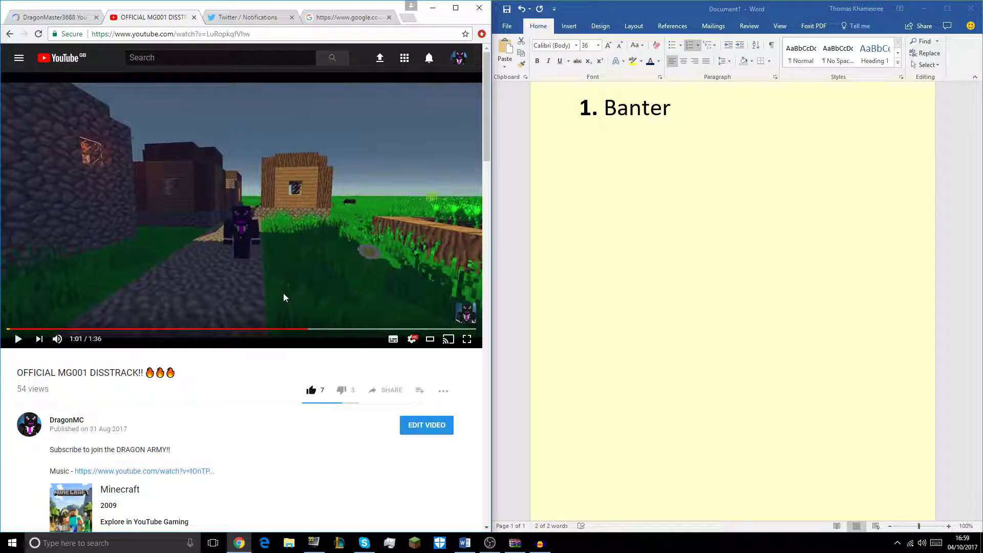
scroll(285, 298, "down", 10)
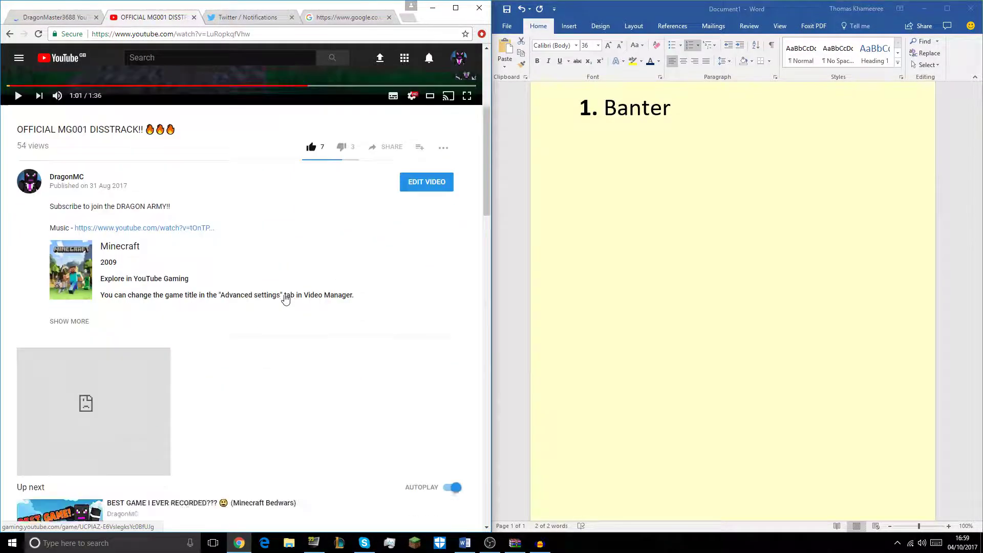
scroll(286, 299, "down", 10)
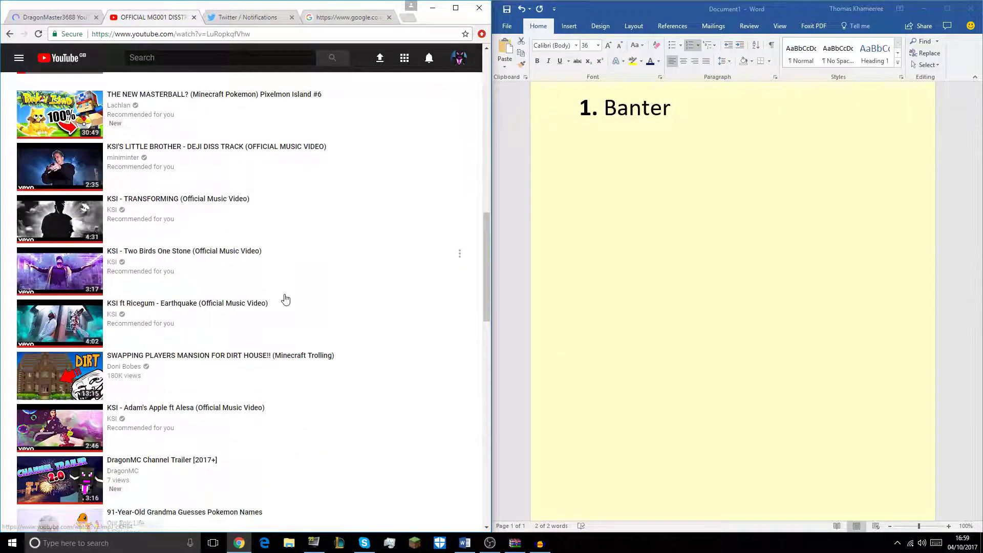
scroll(285, 299, "down", 10)
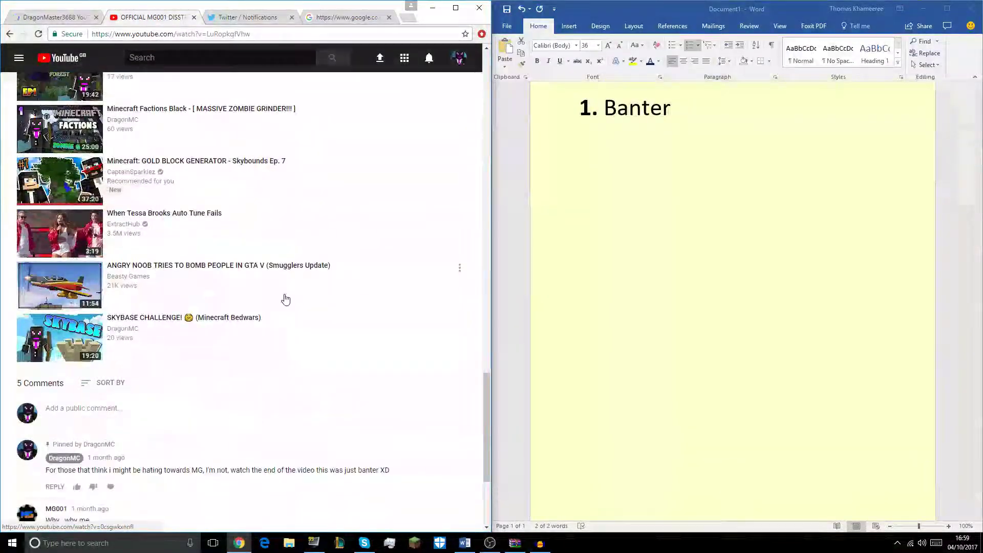
scroll(288, 301, "down", 2)
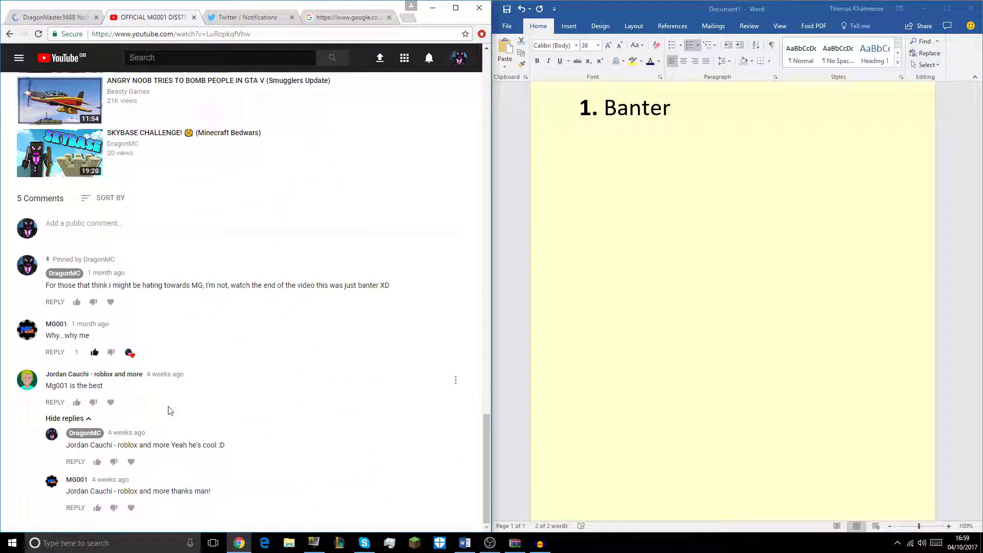
scroll(338, 326, "up", 1)
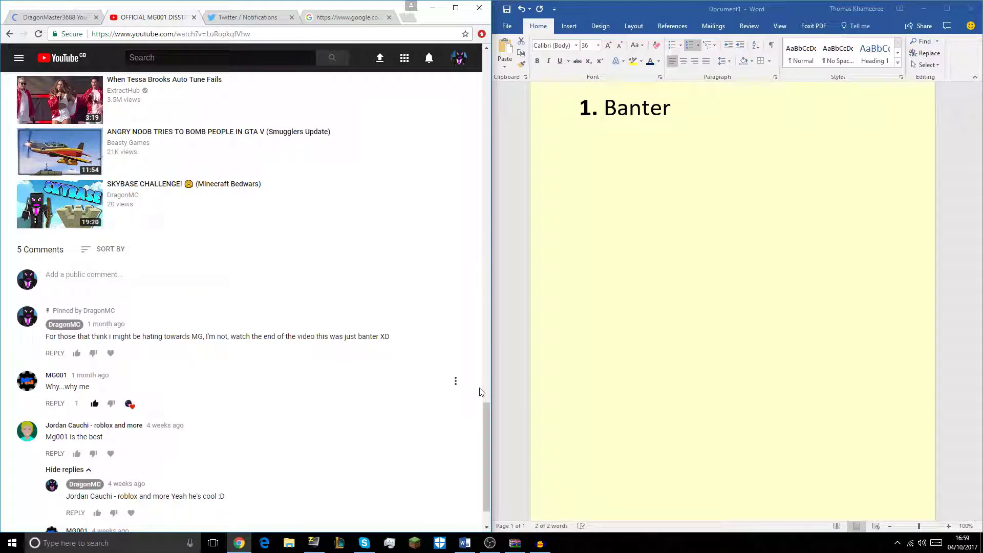
left_click_drag(486, 410, 487, 59)
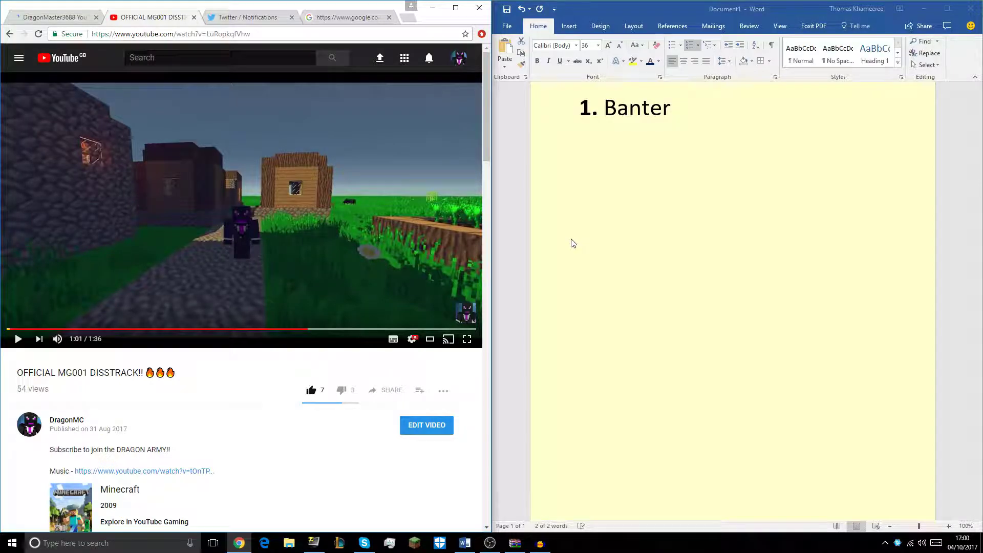
Switch to the first Chrome tab showing DragonMC's Social Blade stats page.
left_click(56, 20)
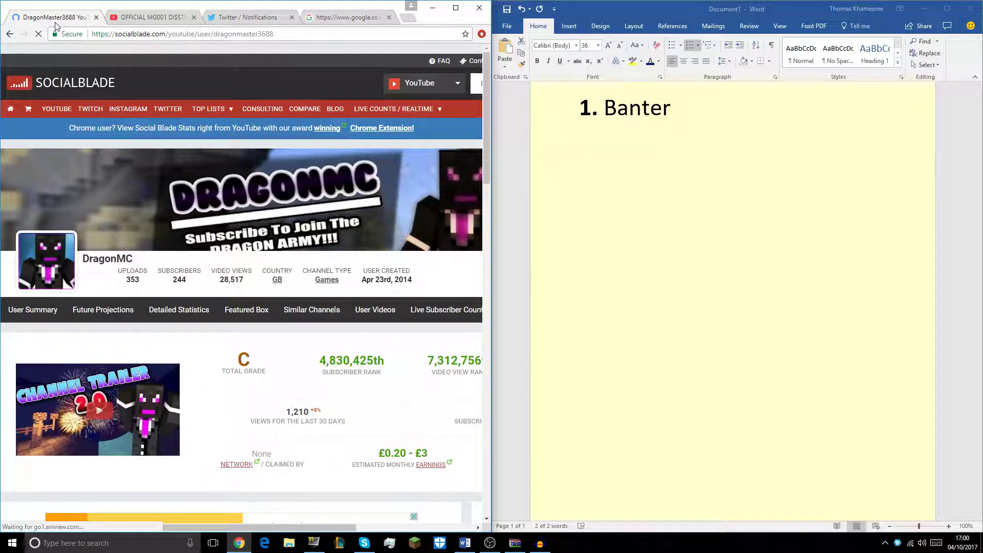